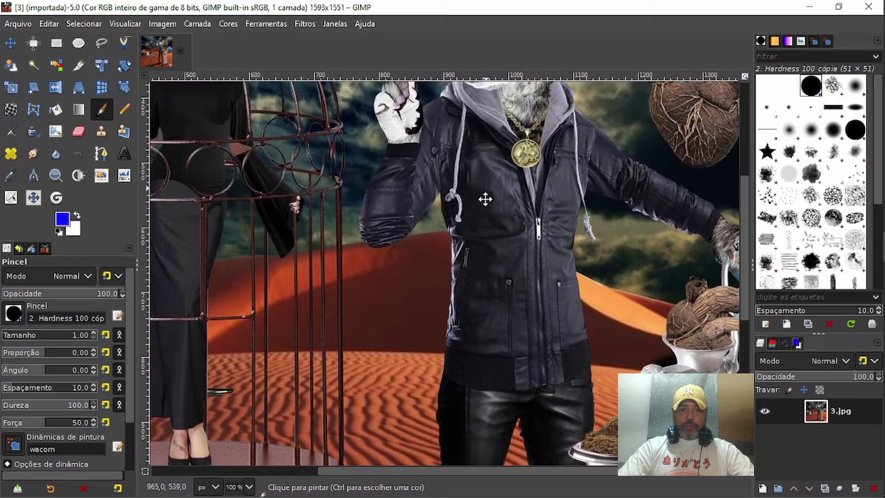
Examine the composite image, looking closely at the caged cougar's head, the cage bars and the wolf.
{"action": "left_click_drag", "start_coordinate": [485, 200], "coordinate": [581, 280]}
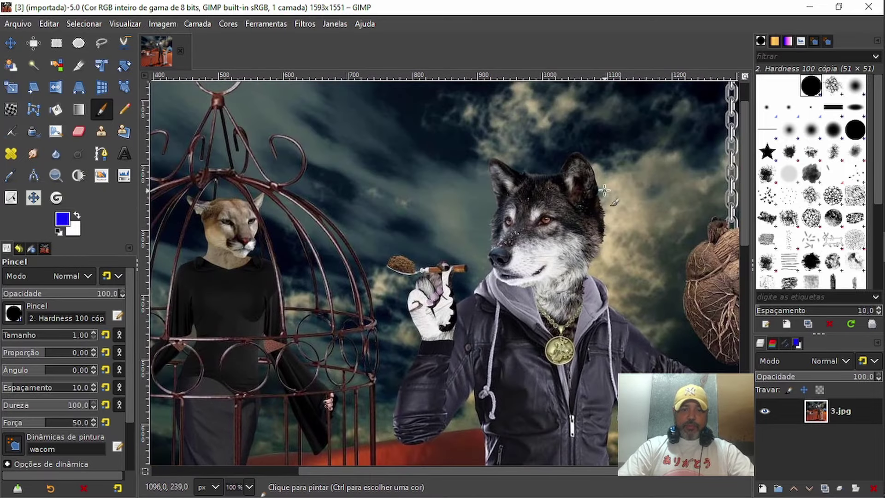
{"action": "left_click_drag", "start_coordinate": [571, 143], "coordinate": [609, 283]}
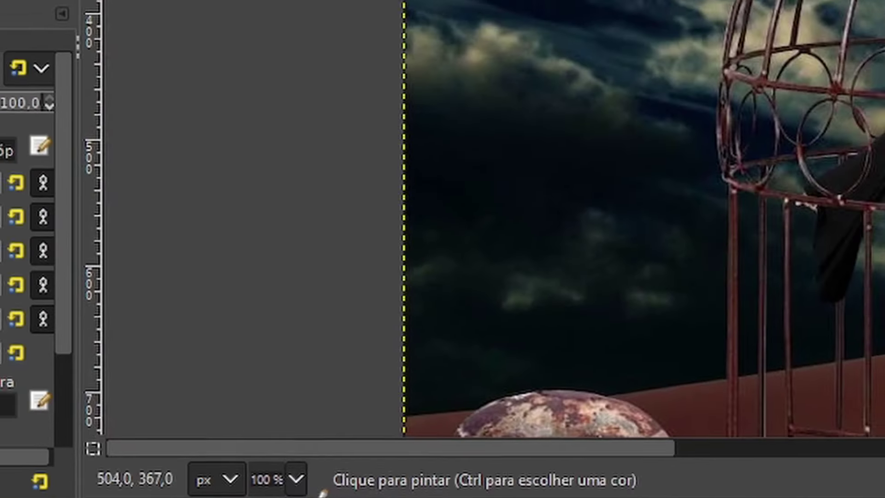
{"action": "left_click_drag", "start_coordinate": [323, 493], "coordinate": [647, 140]}
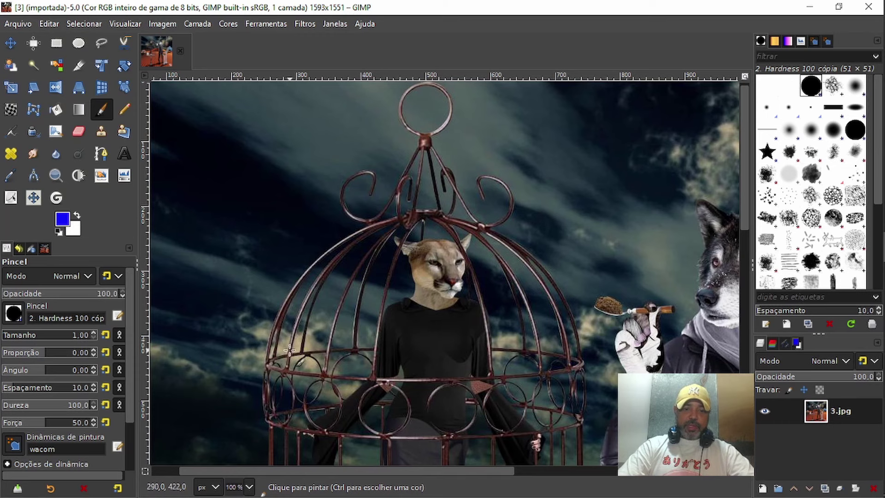
{"action": "scroll", "coordinate": [404, 294], "scroll_direction": "up", "scroll_amount": 7, "text": "ctrl"}
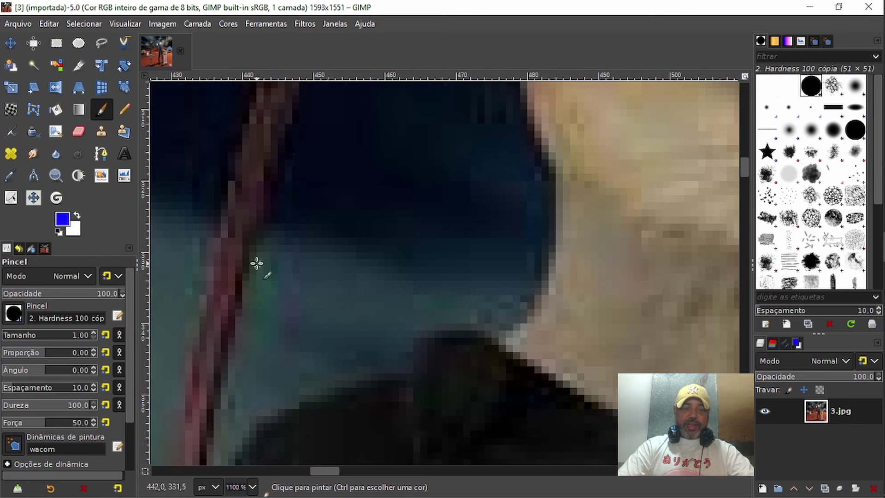
{"action": "scroll", "coordinate": [256, 263], "scroll_direction": "down", "scroll_amount": 2, "text": "ctrl"}
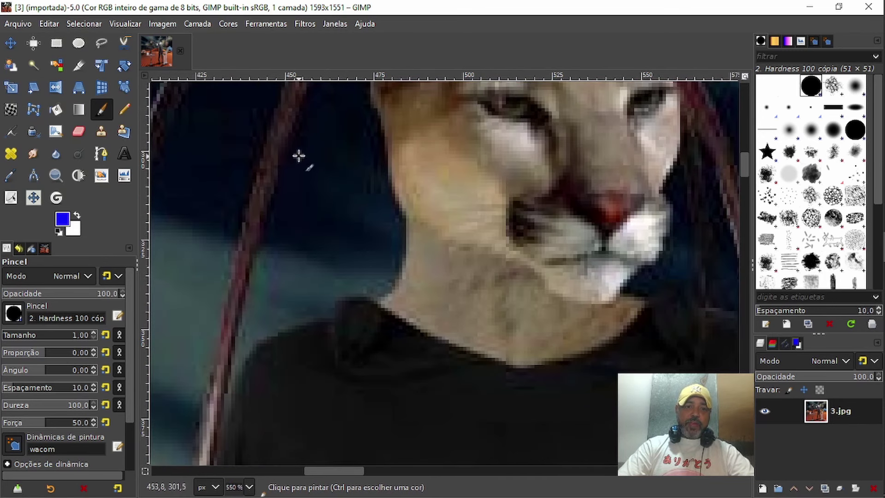
{"action": "scroll", "coordinate": [306, 251], "scroll_direction": "down", "scroll_amount": 6, "text": "ctrl"}
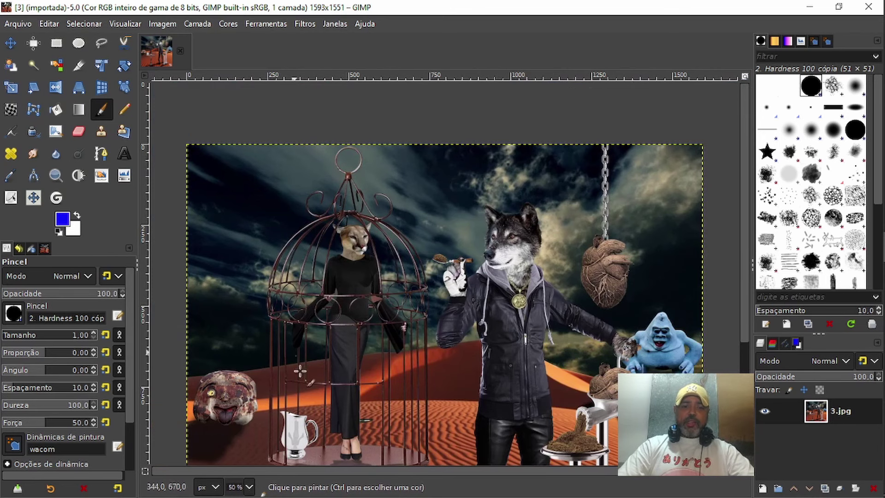
{"action": "scroll", "coordinate": [355, 299], "scroll_direction": "up", "scroll_amount": 2, "text": "ctrl"}
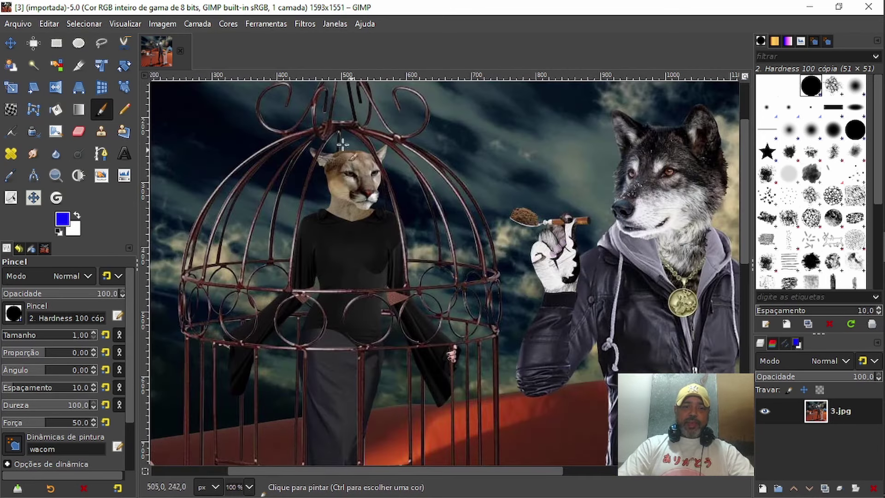
{"action": "scroll", "coordinate": [431, 241], "scroll_direction": "up", "scroll_amount": 3, "text": "ctrl"}
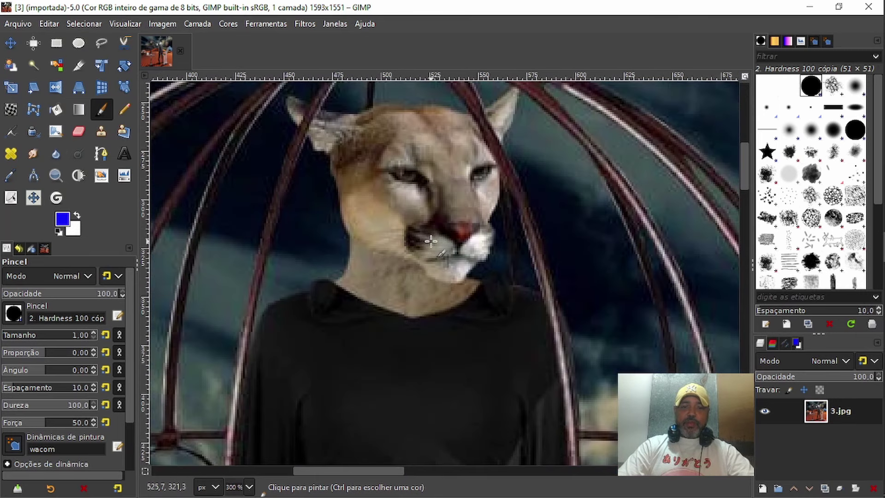
{"action": "scroll", "coordinate": [431, 241], "scroll_direction": "down", "scroll_amount": 3, "text": "ctrl"}
{"action": "scroll", "coordinate": [282, 194], "scroll_direction": "up", "scroll_amount": 7, "text": "ctrl"}
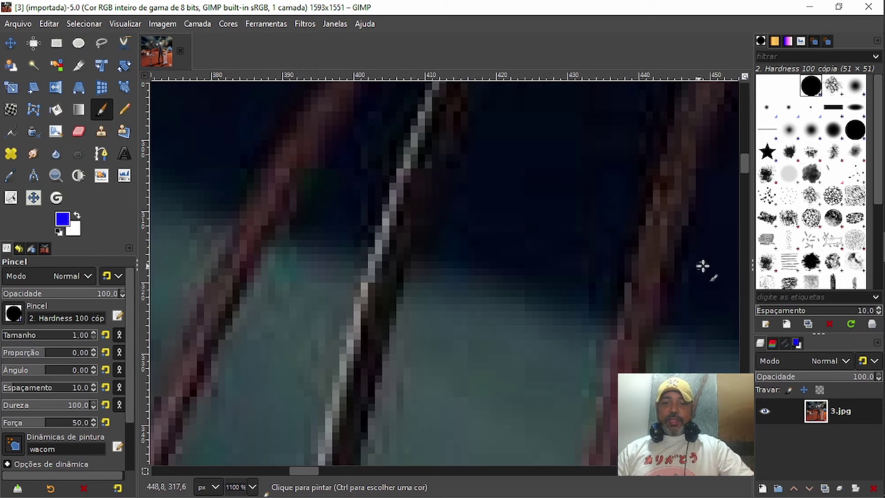
{"action": "scroll", "coordinate": [494, 283], "scroll_direction": "down", "scroll_amount": 8}
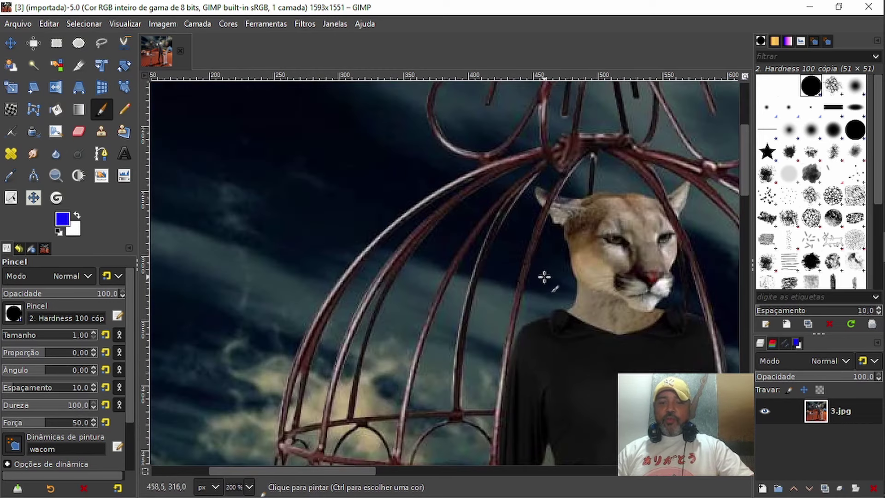
{"action": "scroll", "coordinate": [542, 277], "scroll_direction": "up", "scroll_amount": 4}
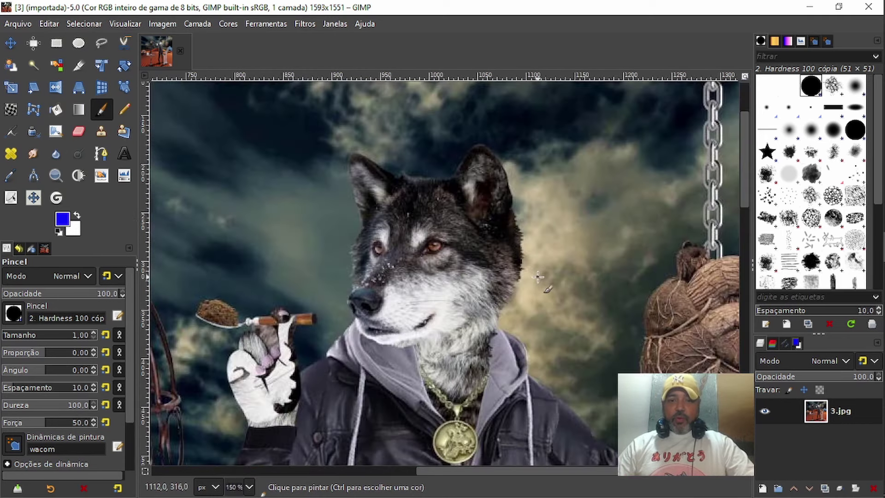
Start a vector path at the inner corner of the wolf's nearer eye and undo the trial nodes along the upper lid.
{"action": "scroll", "coordinate": [403, 250], "scroll_direction": "up", "scroll_amount": 5}
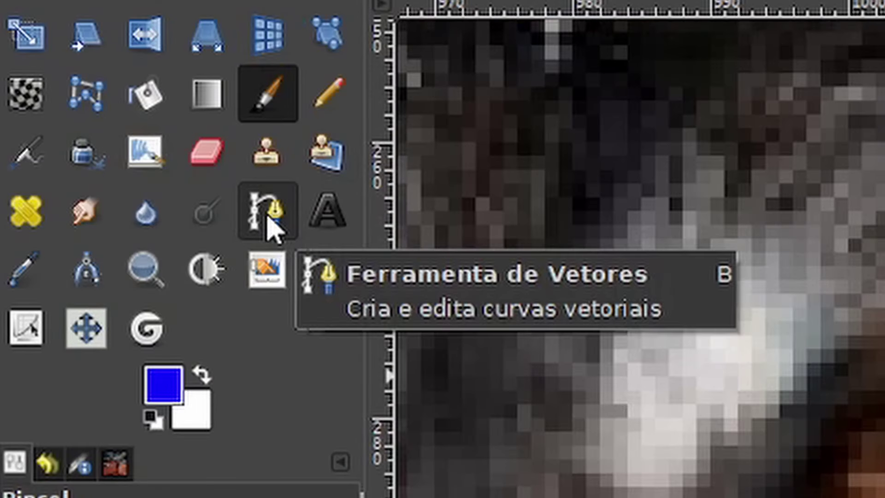
{"action": "left_click", "coordinate": [270, 220]}
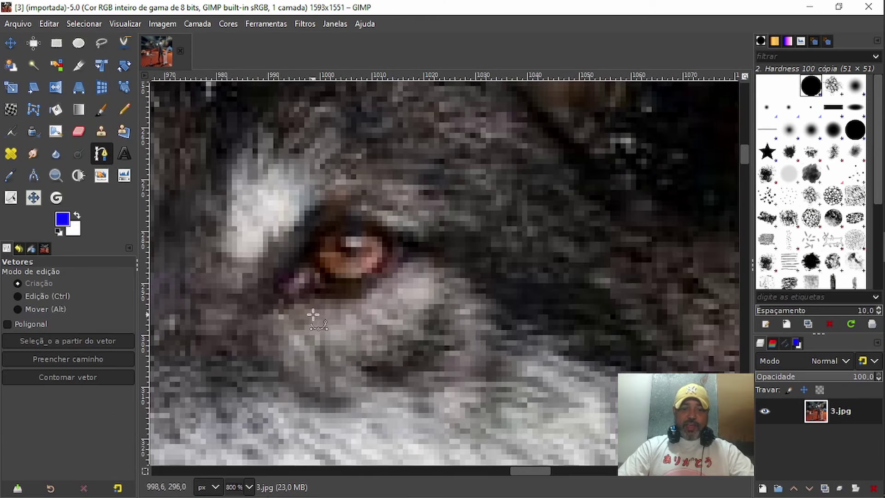
{"action": "left_click", "coordinate": [271, 292]}
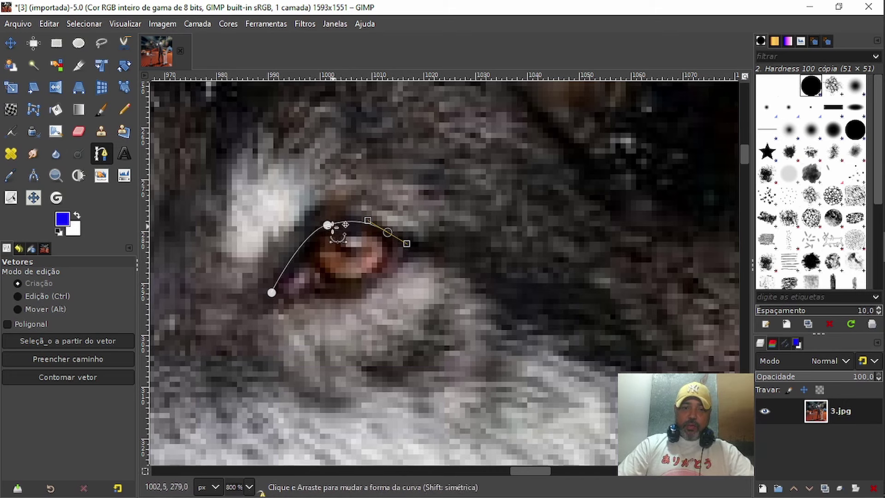
{"action": "key", "text": "ctrl"}
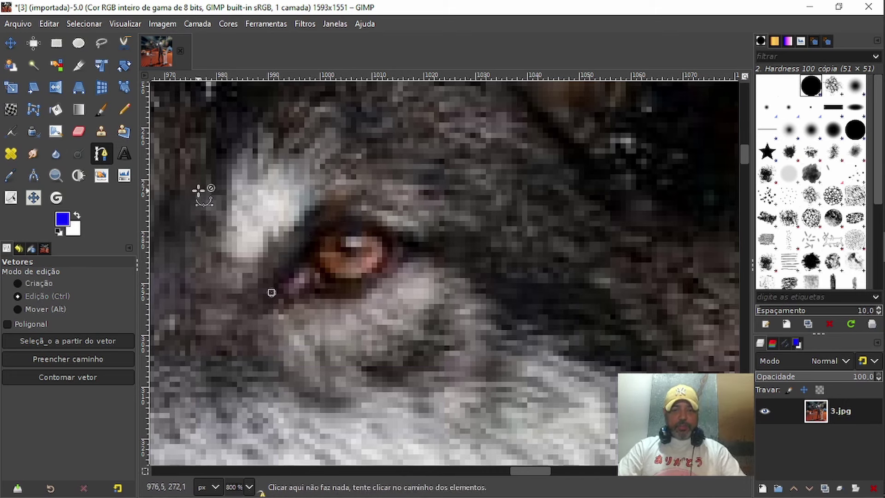
{"action": "key", "text": "ctrl+z"}
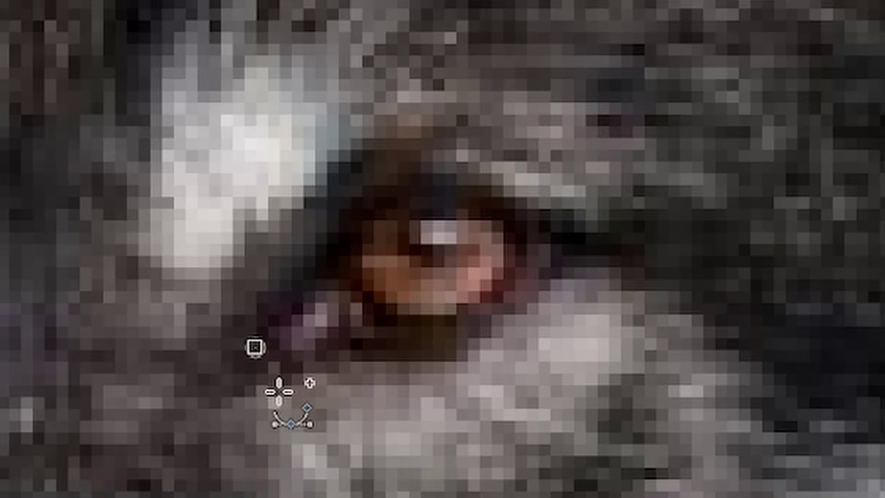
Add a curved node at the top of the wolf's upper eyelid, fit its incoming curve to the lid and retract its outgoing handle onto the node.
{"action": "left_click_drag", "start_coordinate": [411, 179], "coordinate": [528, 156]}
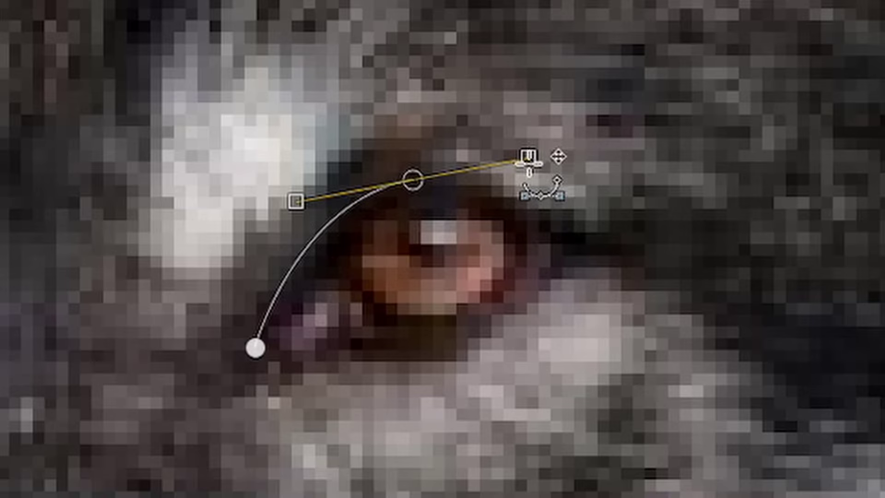
{"action": "left_click", "coordinate": [538, 237]}
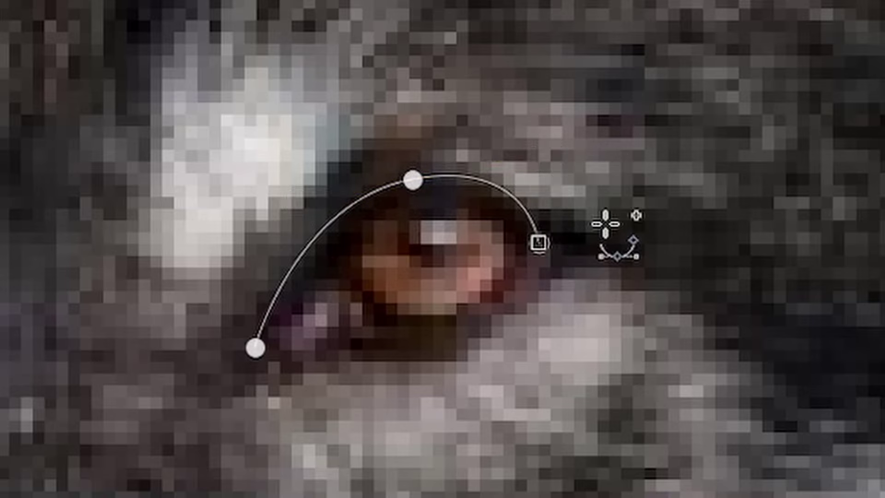
{"action": "key", "text": "ctrl+z"}
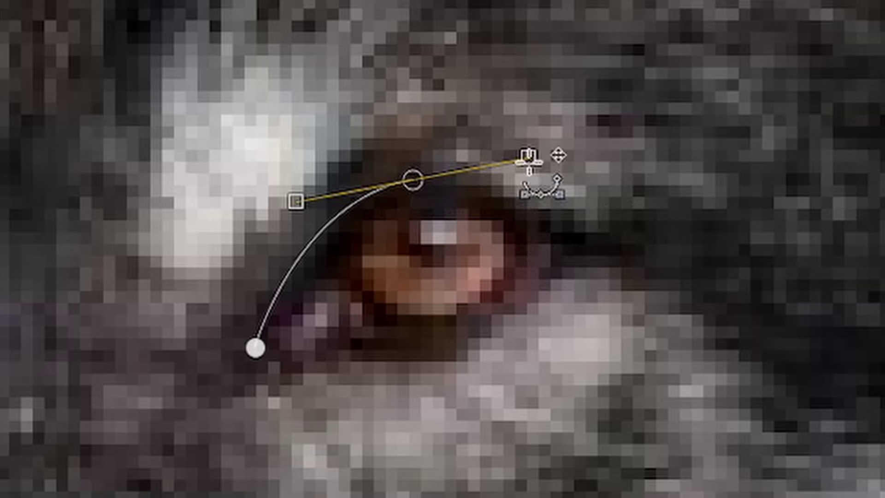
{"action": "left_click_drag", "start_coordinate": [546, 158], "coordinate": [573, 164]}
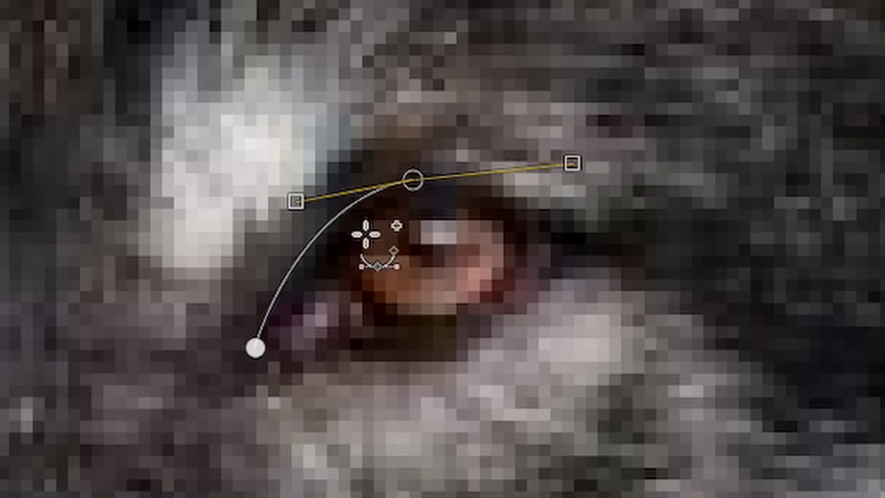
{"action": "left_click_drag", "start_coordinate": [296, 201], "coordinate": [294, 228]}
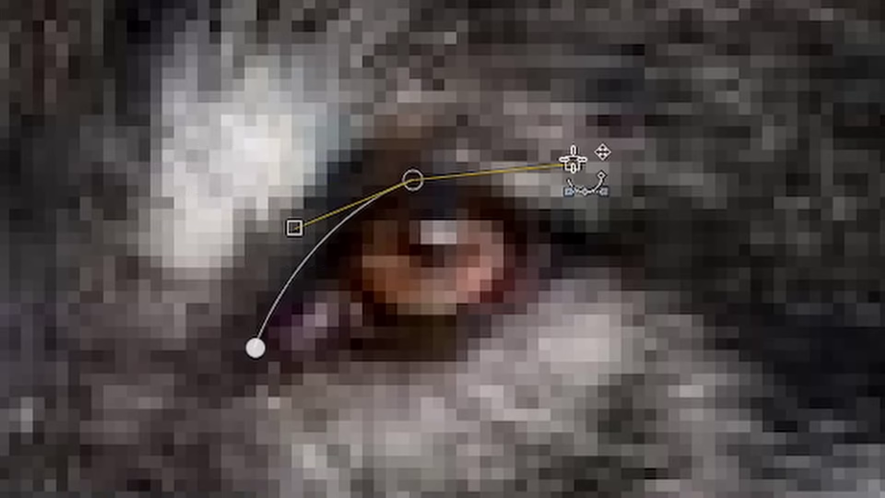
{"action": "left_click_drag", "start_coordinate": [573, 160], "coordinate": [414, 179]}
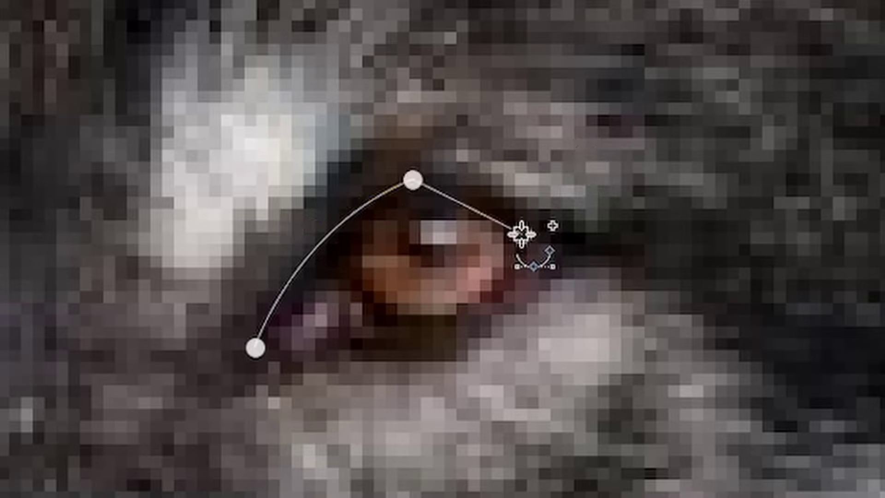
Continue the path around the eye's outer corner and along the lower lid, back to the starting node at the inner corner.
{"action": "mouse_move", "coordinate": [521, 232]}
{"action": "left_mouse_down"}
{"action": "mouse_move", "coordinate": [520, 292]}
{"action": "mouse_move", "coordinate": [565, 317]}
{"action": "mouse_move", "coordinate": [523, 240]}
{"action": "left_mouse_up"}
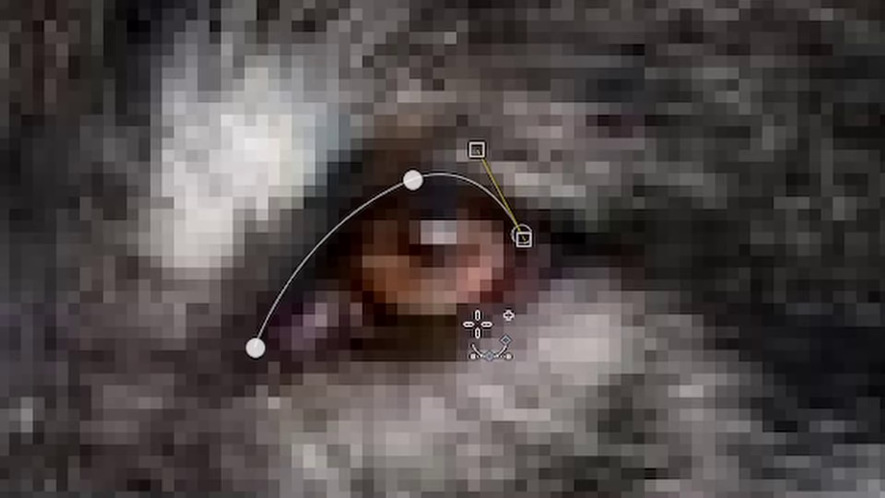
{"action": "mouse_move", "coordinate": [475, 325]}
{"action": "left_mouse_down"}
{"action": "mouse_move", "coordinate": [409, 371]}
{"action": "mouse_move", "coordinate": [395, 361]}
{"action": "mouse_move", "coordinate": [472, 330]}
{"action": "left_mouse_up"}
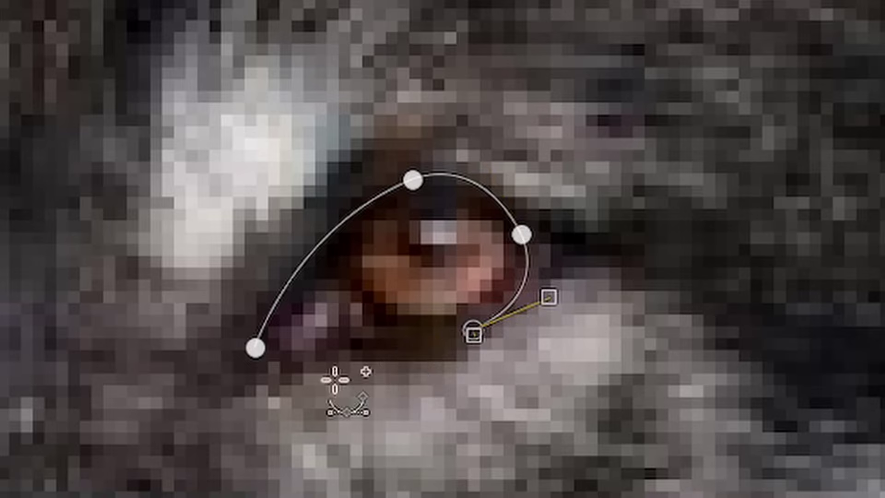
{"action": "left_click_drag", "start_coordinate": [404, 349], "coordinate": [345, 344]}
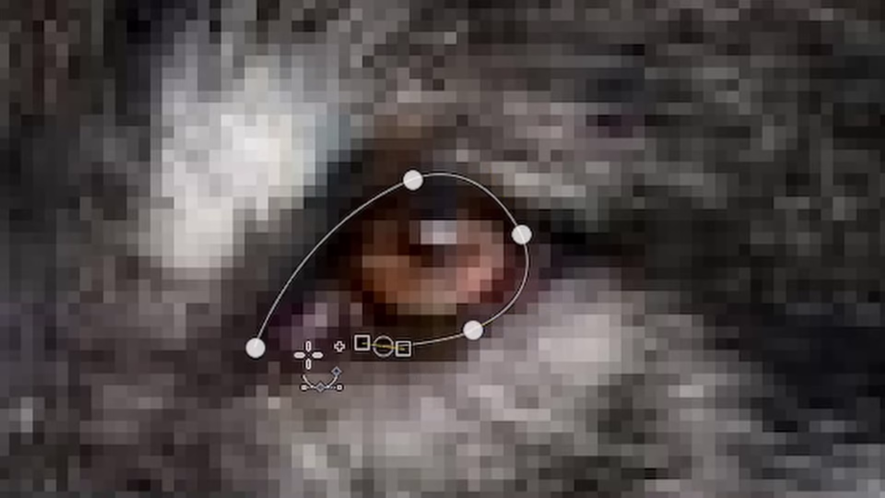
{"action": "left_click", "coordinate": [313, 353]}
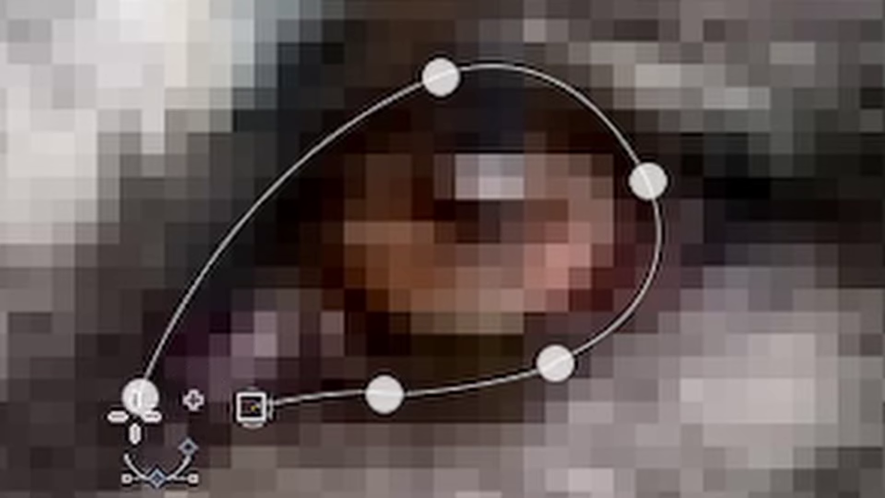
{"action": "left_click", "coordinate": [146, 397]}
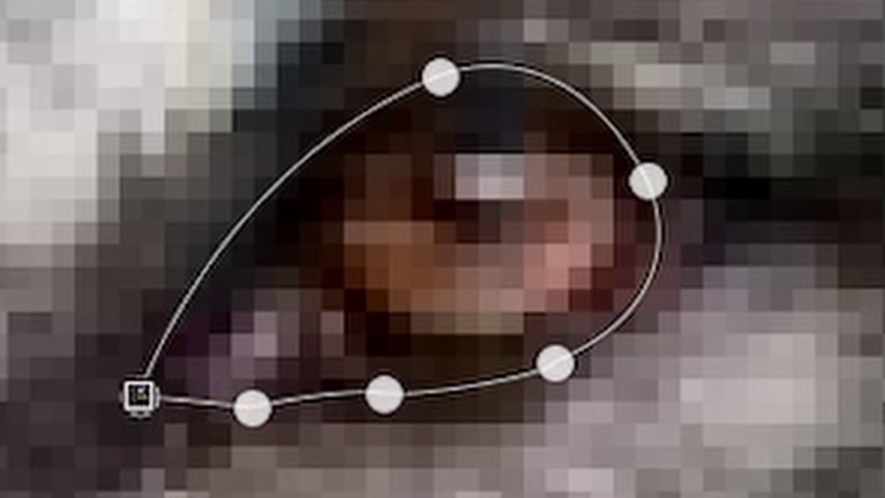
Convert the eye path into a selection and inspect how its edge follows the pixels around the eye.
{"action": "key", "text": "ctrl+Return"}
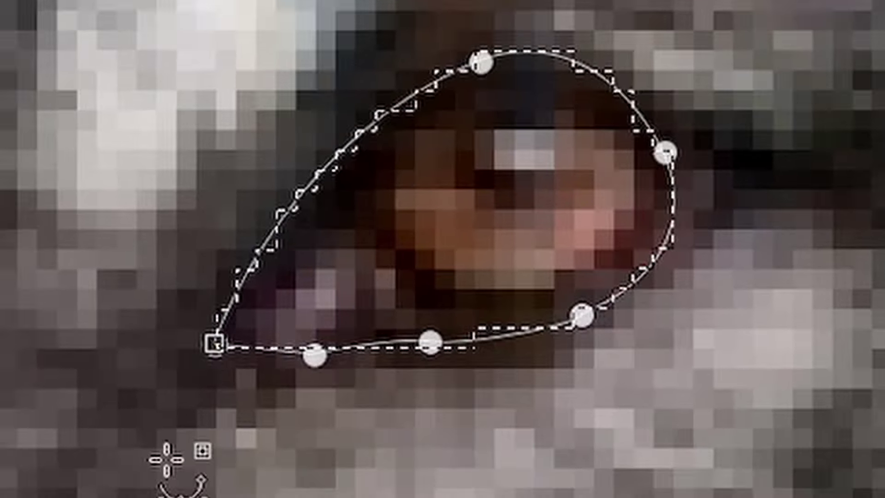
{"action": "scroll", "coordinate": [141, 394], "scroll_direction": "up", "scroll_amount": 2}
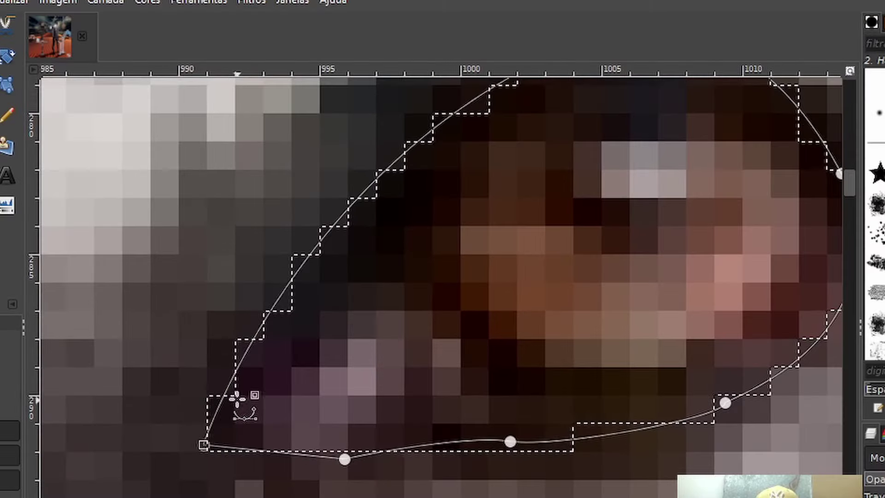
{"action": "scroll", "coordinate": [270, 440], "scroll_direction": "up", "scroll_amount": 1}
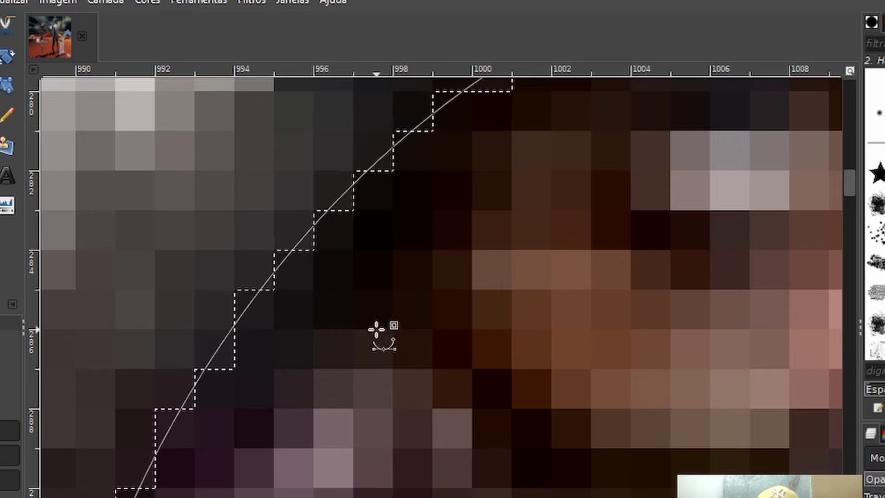
{"action": "scroll", "coordinate": [375, 330], "scroll_direction": "down", "scroll_amount": 1}
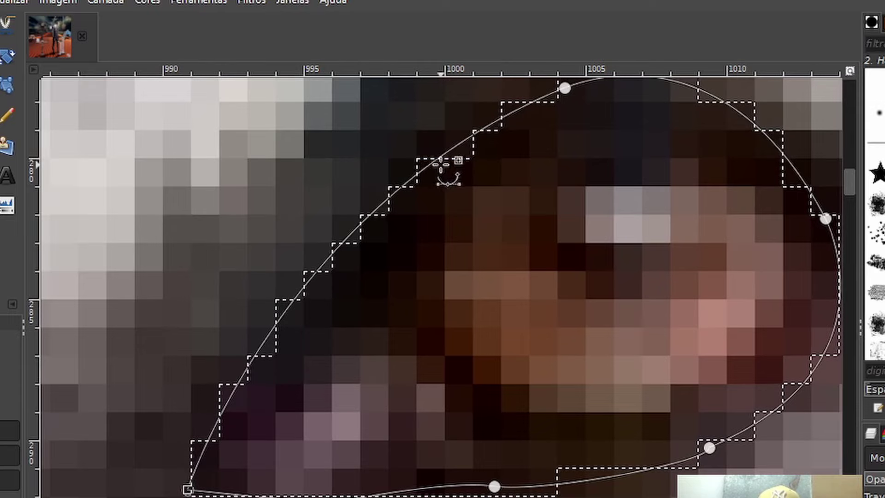
{"action": "scroll", "coordinate": [431, 182], "scroll_direction": "down", "scroll_amount": 3}
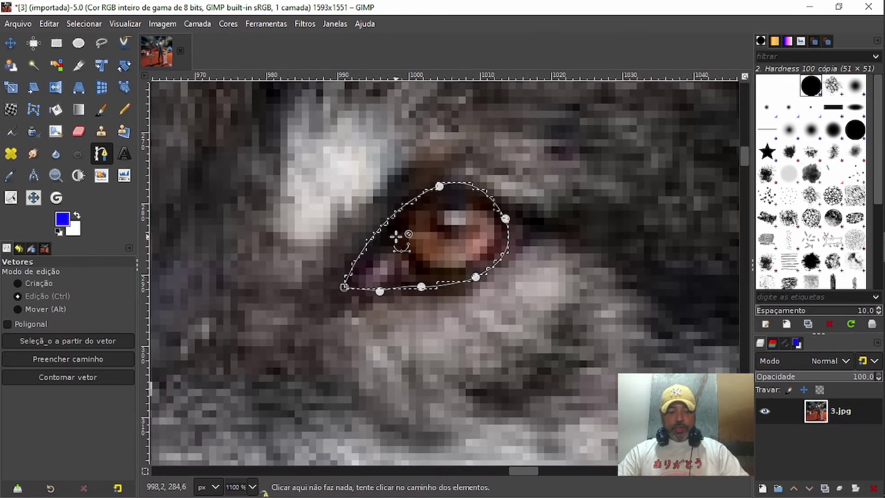
Copy the selected wolf eye and paste it as a new layer above 3.jpg.
{"action": "key", "text": "ctrl+c"}
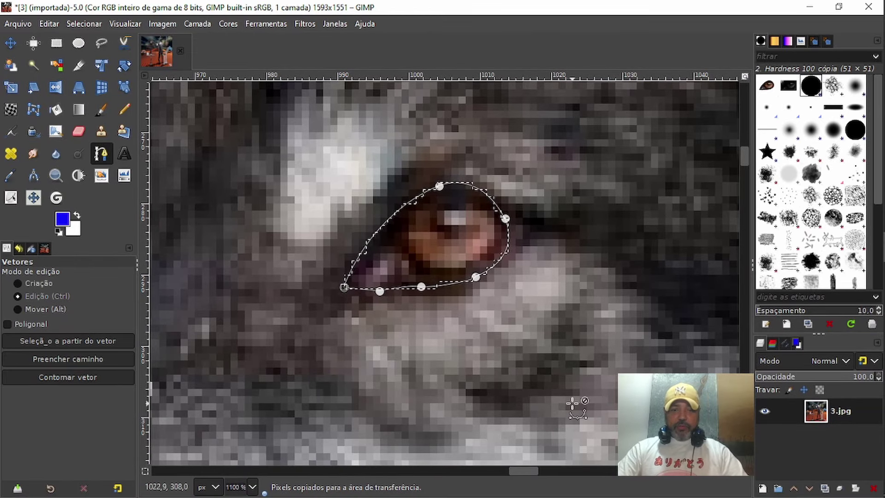
{"action": "key", "text": "ctrl+v"}
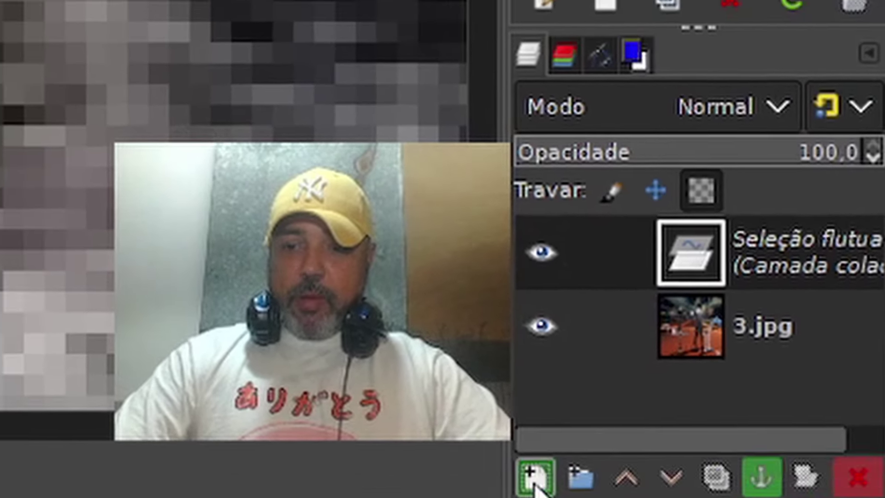
{"action": "left_click", "coordinate": [526, 487]}
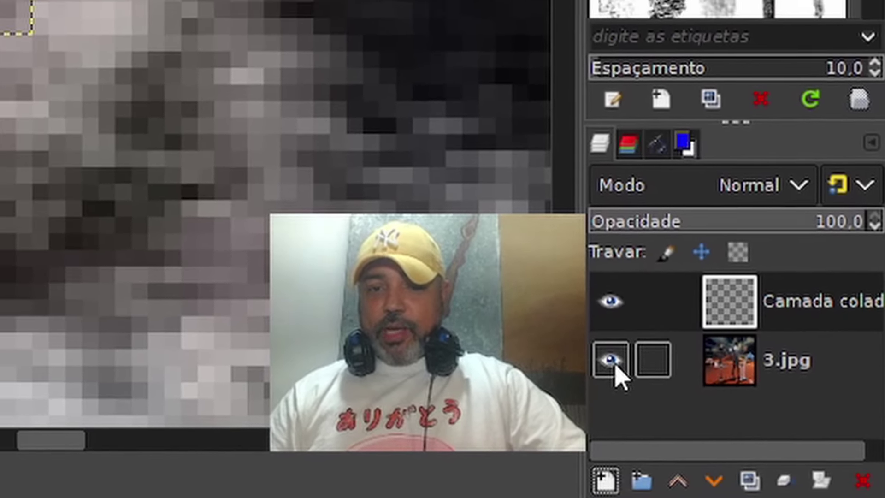
Hide the 3.jpg layer and add a transparent 1593 × 1551 px layer named CIMA directly above it.
{"action": "scroll", "coordinate": [190, 105], "scroll_direction": "down", "scroll_amount": 6}
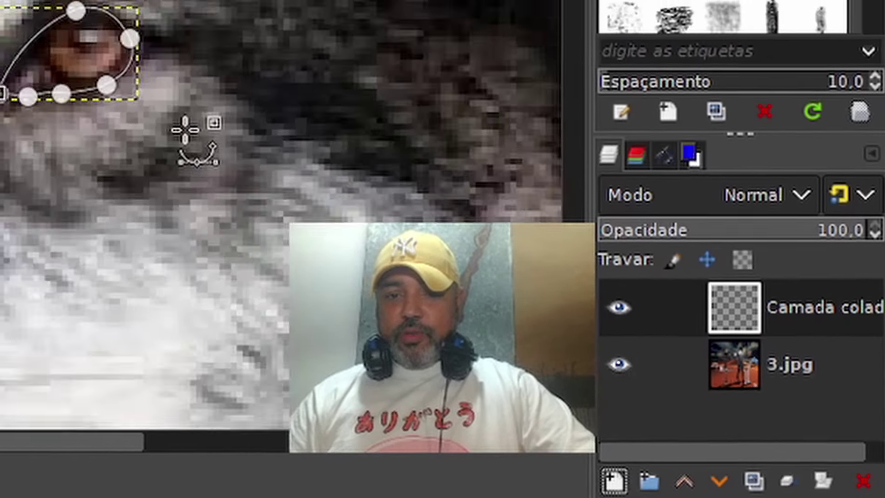
{"action": "scroll", "coordinate": [241, 138], "scroll_direction": "down", "scroll_amount": 5}
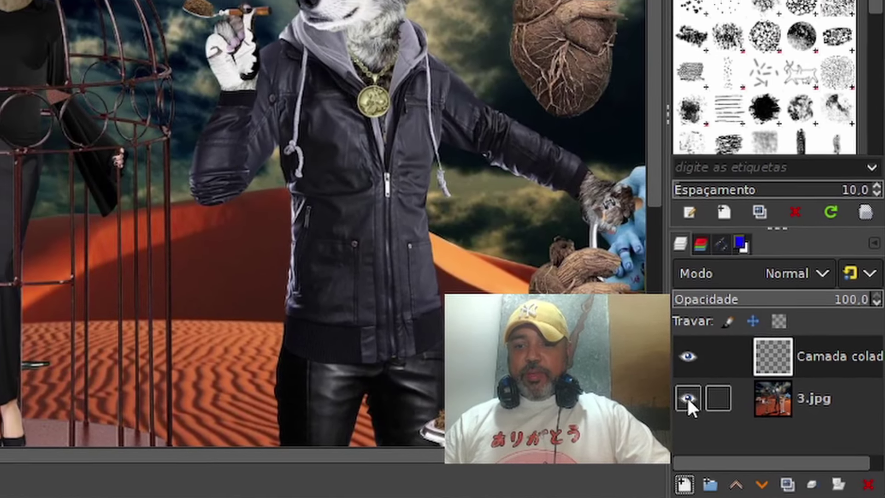
{"action": "left_click", "coordinate": [671, 390]}
{"action": "left_click", "coordinate": [747, 406]}
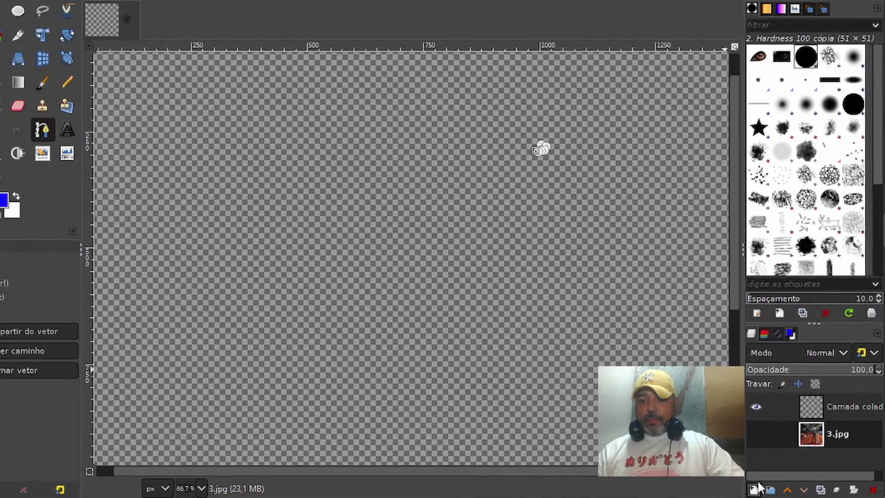
{"action": "left_click", "coordinate": [737, 487]}
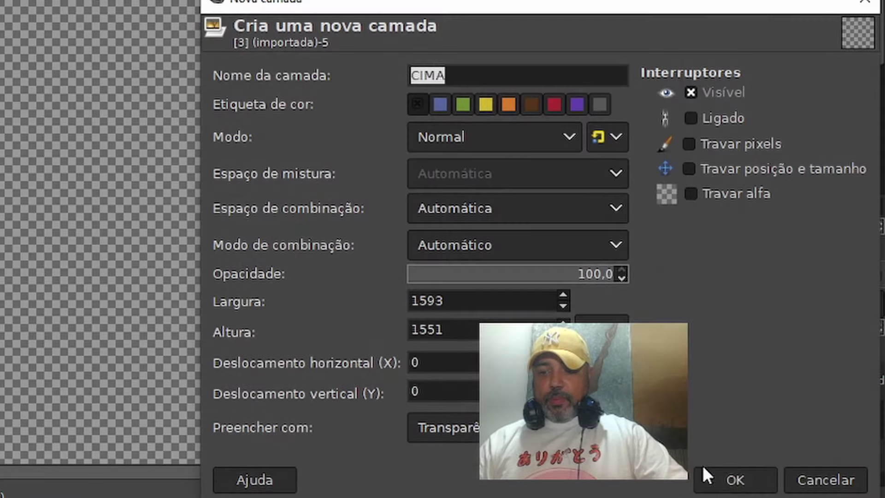
{"action": "left_click", "coordinate": [735, 475]}
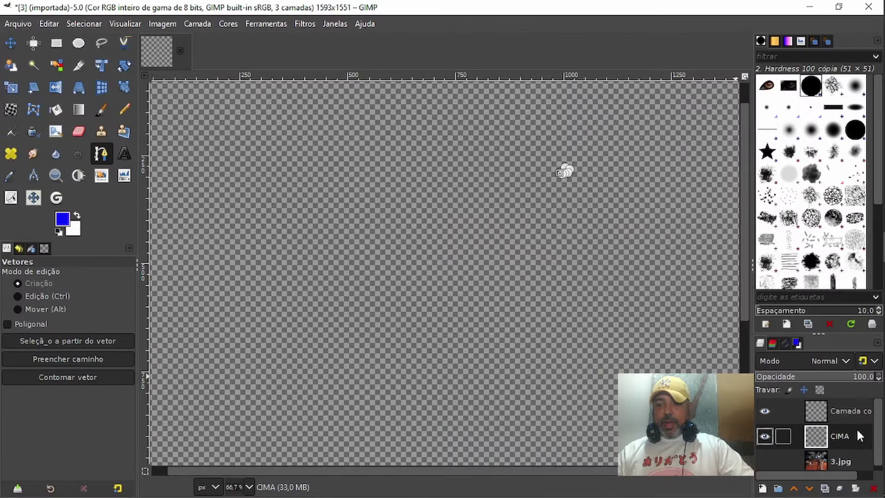
Change the foreground colour to the red swatch from the colour history.
{"action": "left_click", "coordinate": [68, 221]}
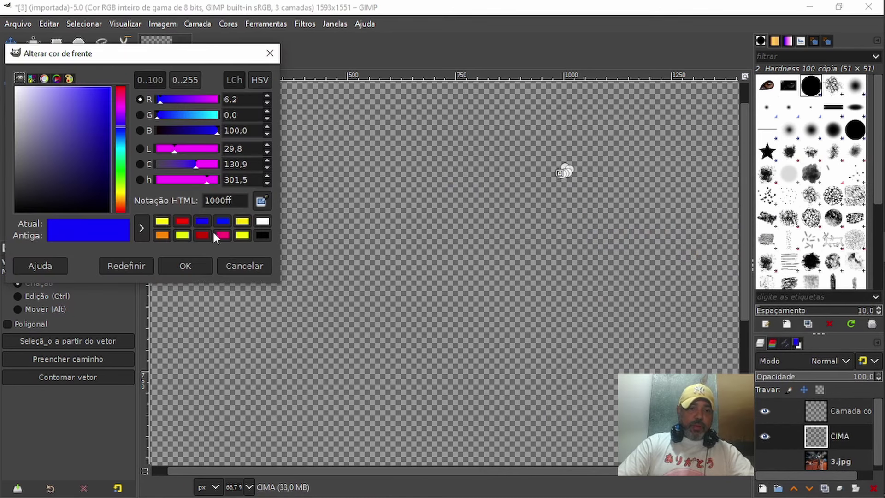
{"action": "left_click", "coordinate": [182, 224]}
{"action": "left_click", "coordinate": [185, 266]}
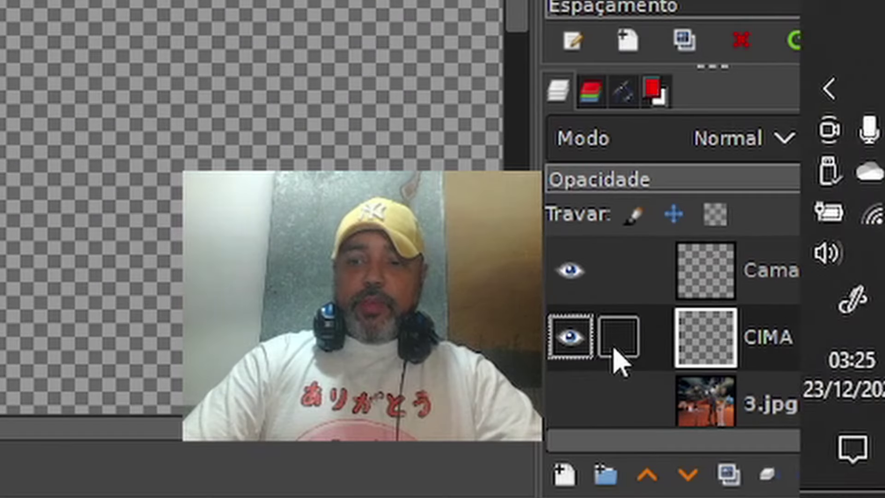
Rename the layer between the pasted eye layer and 3.jpg as fundo.
{"action": "double_click", "coordinate": [788, 339]}
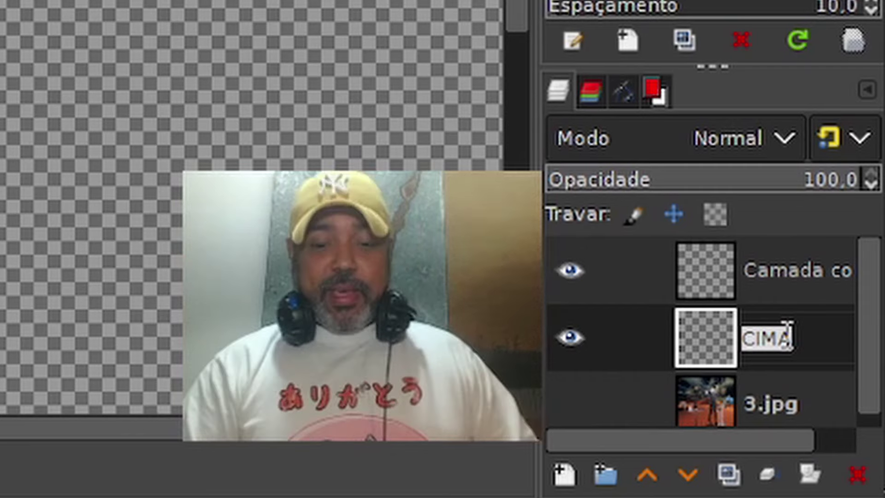
{"action": "type", "text": "fundo"}
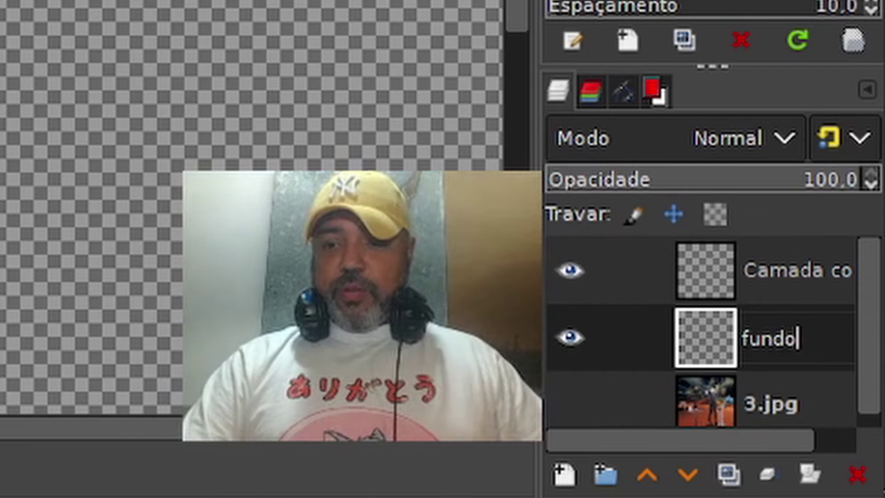
{"action": "key", "text": "Return"}
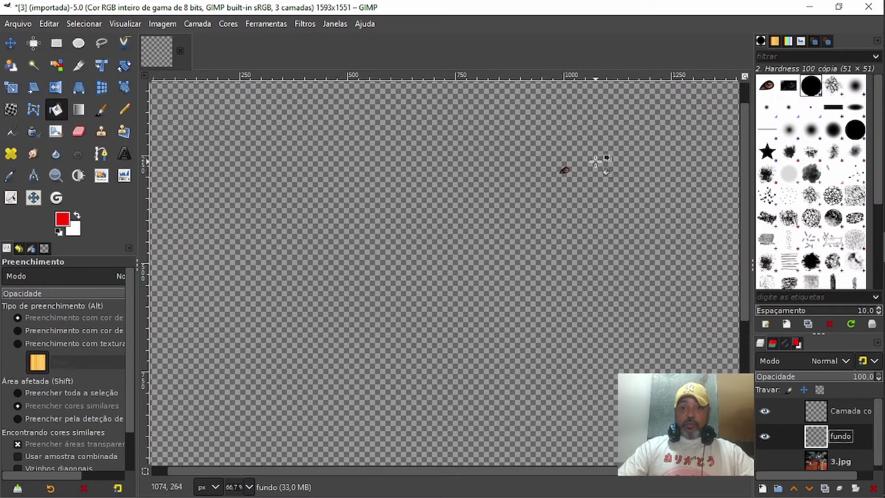
Fill the whole fundo layer beneath the cut-out eye with the red foreground colour using Bucket Fill.
{"action": "scroll", "coordinate": [597, 158], "scroll_direction": "up", "scroll_amount": 5}
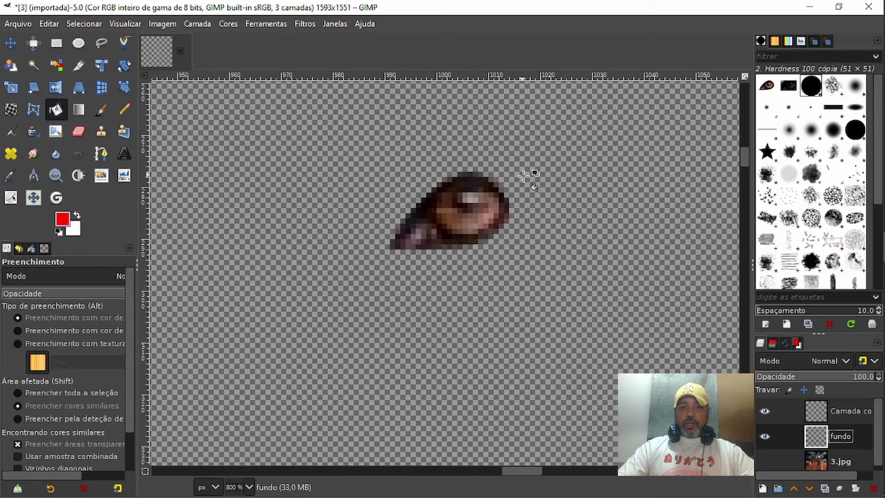
{"action": "scroll", "coordinate": [524, 177], "scroll_direction": "up", "scroll_amount": 2}
{"action": "left_click", "coordinate": [848, 412]}
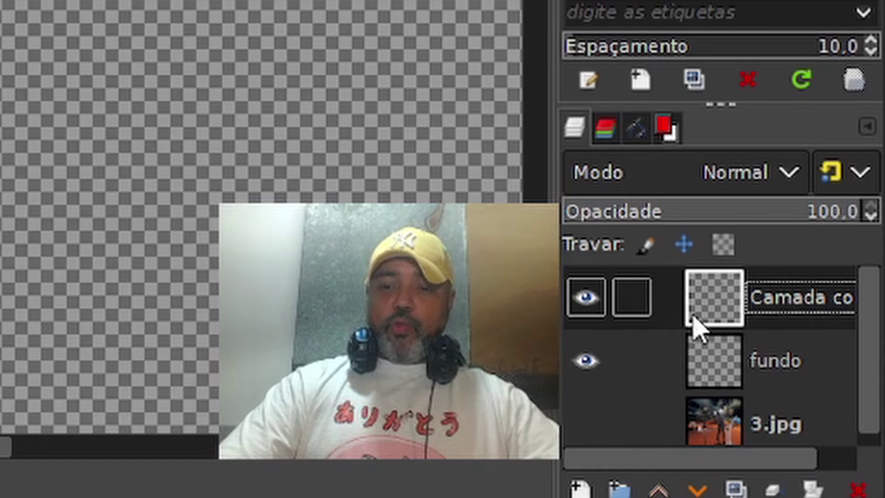
{"action": "left_click", "coordinate": [728, 355]}
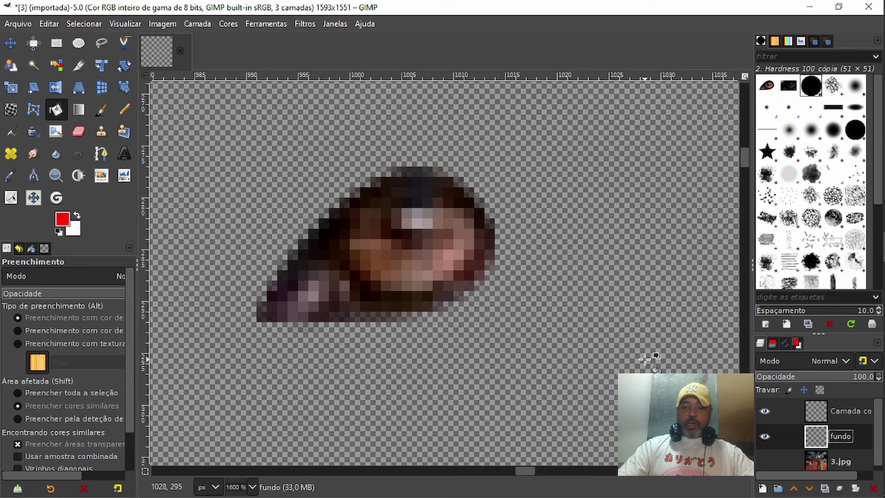
{"action": "left_click", "coordinate": [645, 359]}
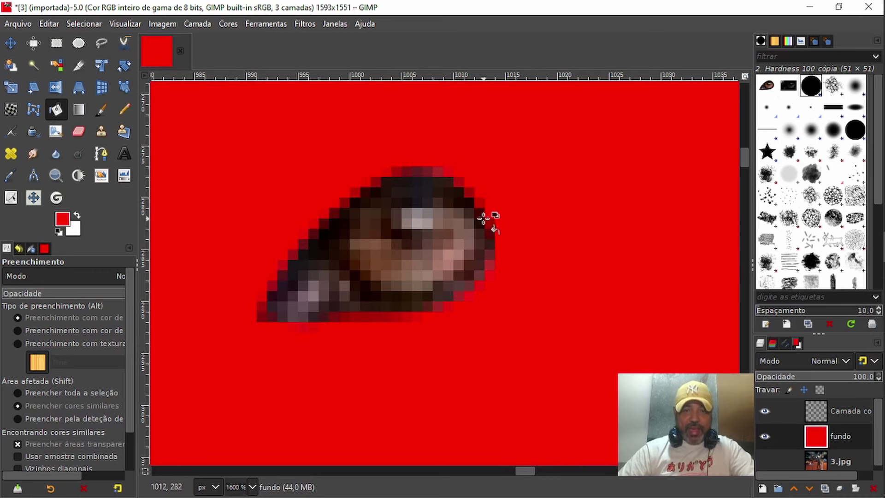
Examine the cut-out eye's edge pixels against the red background at close and distant magnifications.
{"action": "scroll", "coordinate": [468, 189], "scroll_direction": "up", "scroll_amount": 2}
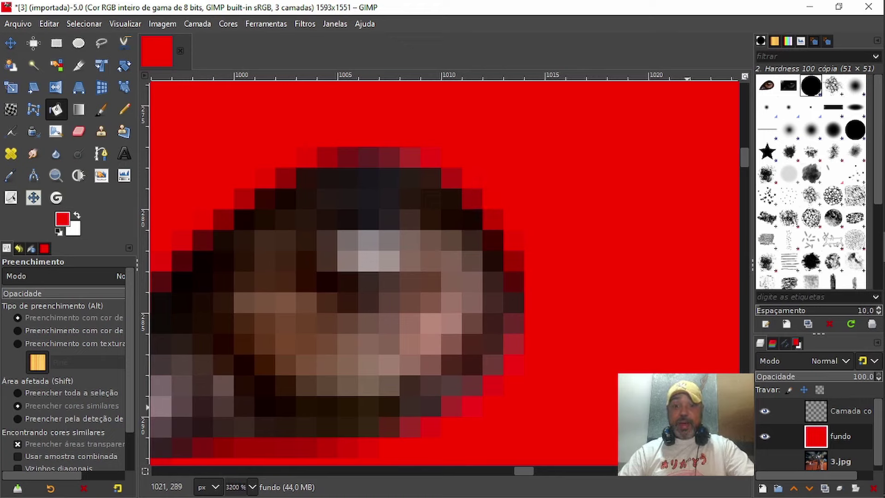
{"action": "scroll", "coordinate": [487, 272], "scroll_direction": "down", "scroll_amount": 6}
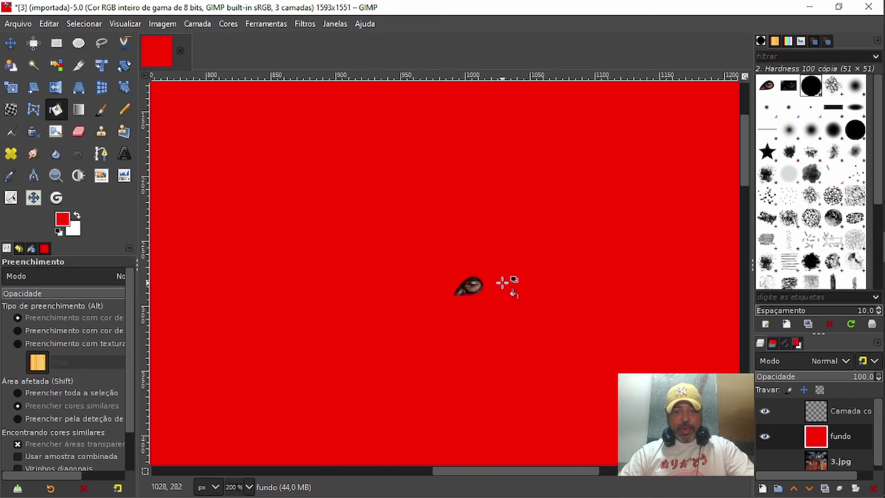
{"action": "scroll", "coordinate": [502, 282], "scroll_direction": "down", "scroll_amount": 2}
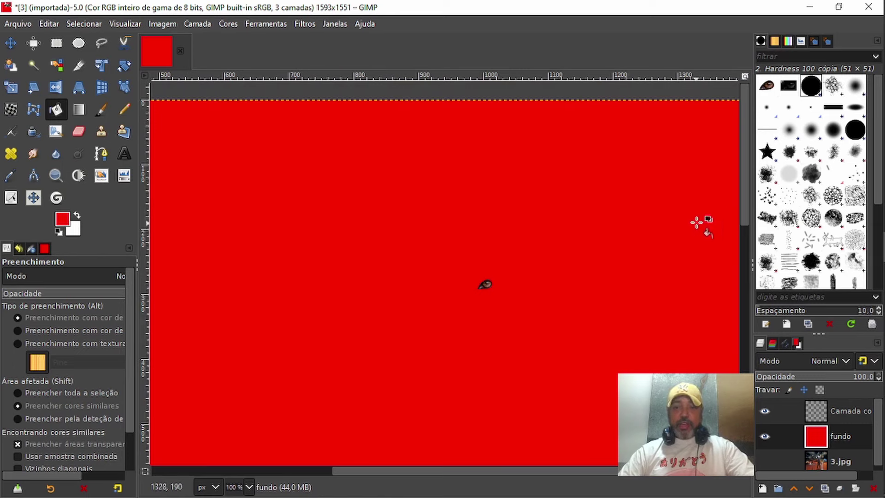
{"action": "left_click_drag", "start_coordinate": [745, 209], "coordinate": [747, 228]}
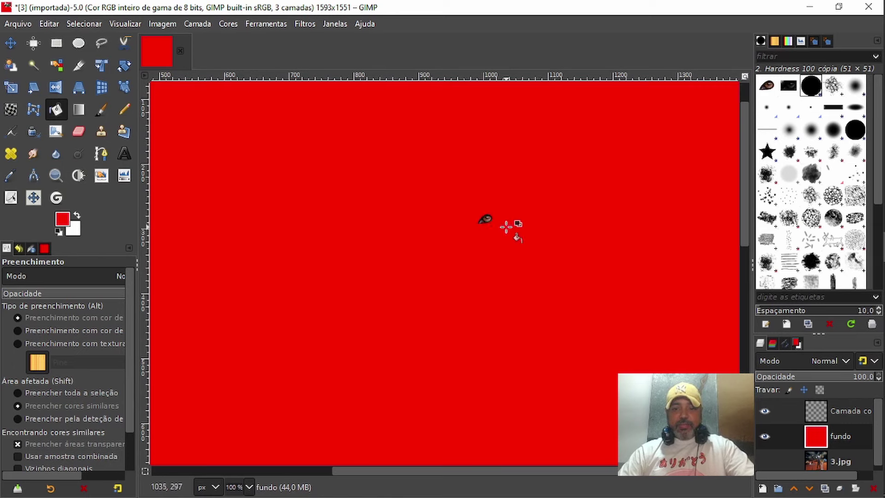
{"action": "scroll", "coordinate": [506, 226], "scroll_direction": "up", "scroll_amount": 1}
{"action": "scroll", "coordinate": [501, 225], "scroll_direction": "down", "scroll_amount": 1}
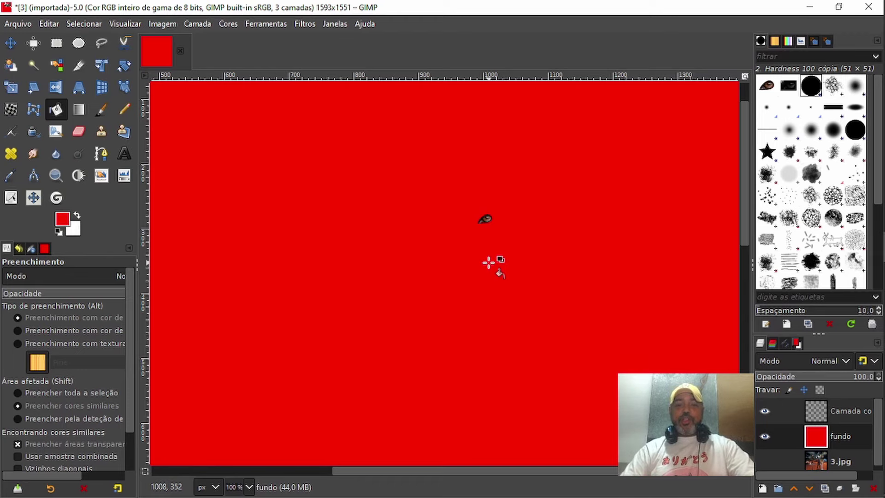
{"action": "scroll", "coordinate": [510, 158], "scroll_direction": "up", "scroll_amount": 3}
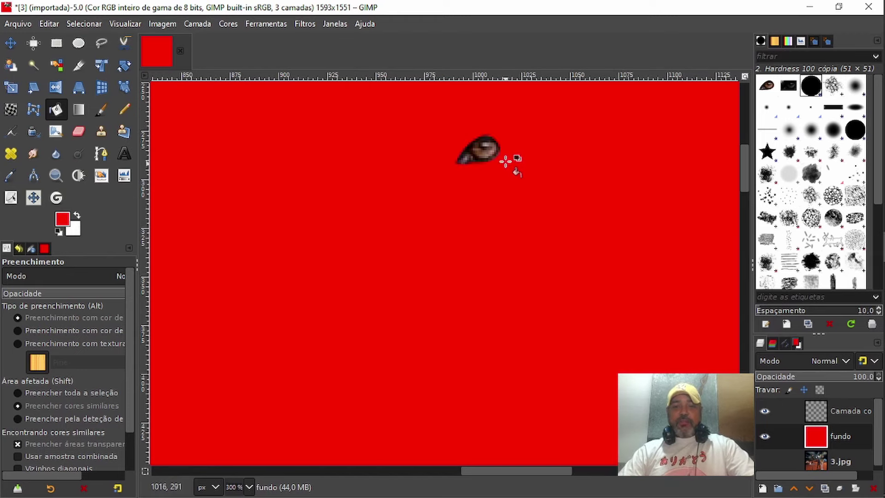
{"action": "left_click_drag", "start_coordinate": [518, 154], "coordinate": [504, 252]}
{"action": "scroll", "coordinate": [504, 251], "scroll_direction": "up", "scroll_amount": 2}
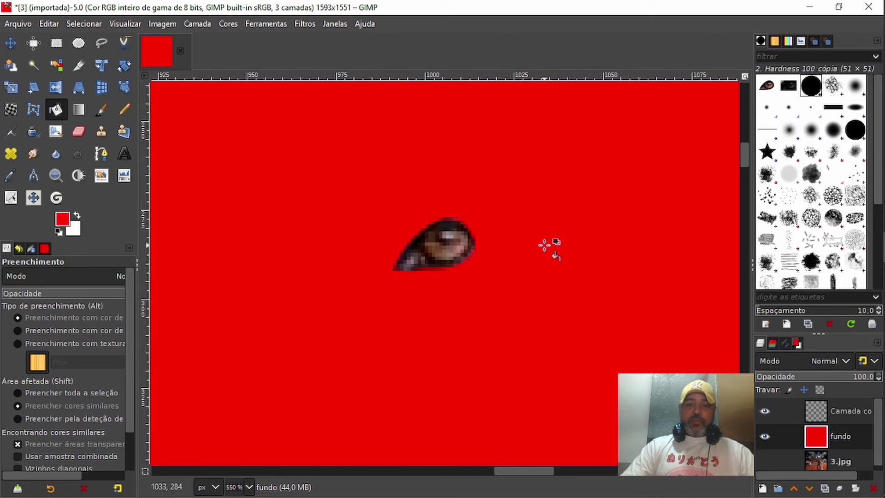
{"action": "scroll", "coordinate": [544, 239], "scroll_direction": "down", "scroll_amount": 2}
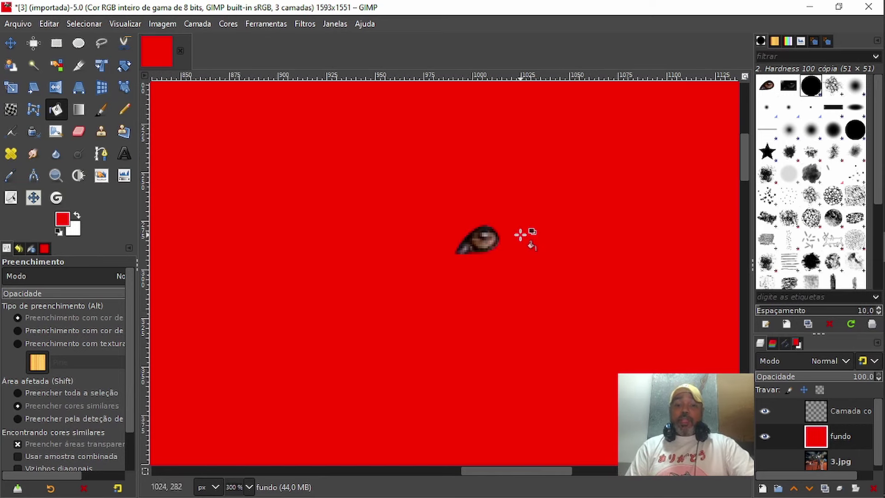
{"action": "scroll", "coordinate": [521, 235], "scroll_direction": "up", "scroll_amount": 3}
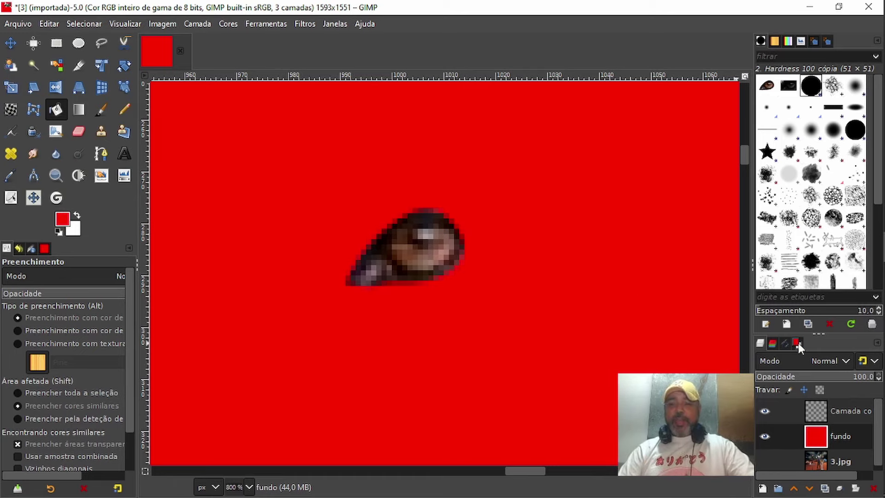
Switch to Inkscape with its blank new document.
{"action": "mouse_move", "coordinate": [881, 244]}
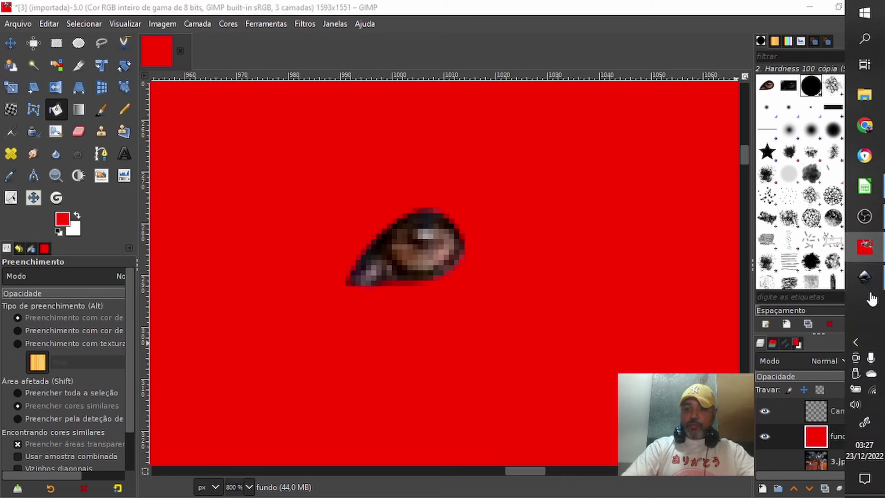
{"action": "left_click", "coordinate": [865, 276]}
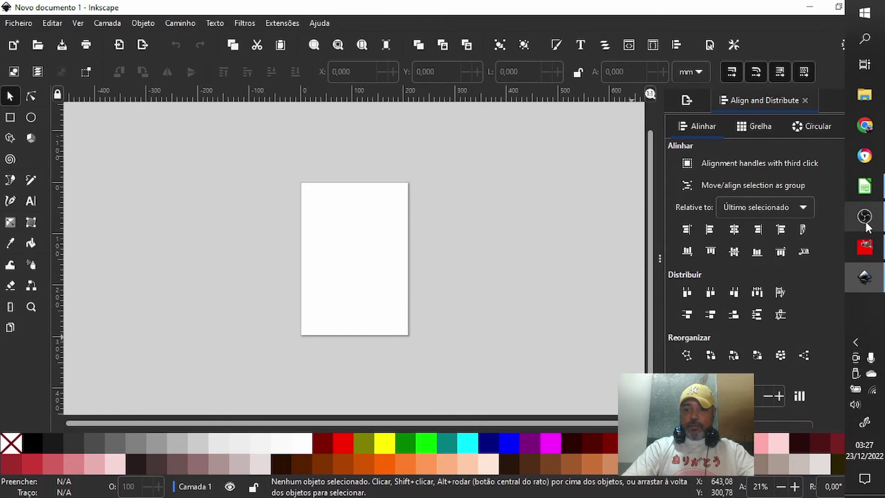
{"action": "scroll", "coordinate": [244, 230], "scroll_direction": "up", "scroll_amount": 3}
{"action": "scroll", "coordinate": [243, 235], "scroll_direction": "up", "scroll_amount": 3}
{"action": "scroll", "coordinate": [243, 235], "scroll_direction": "down", "scroll_amount": 6}
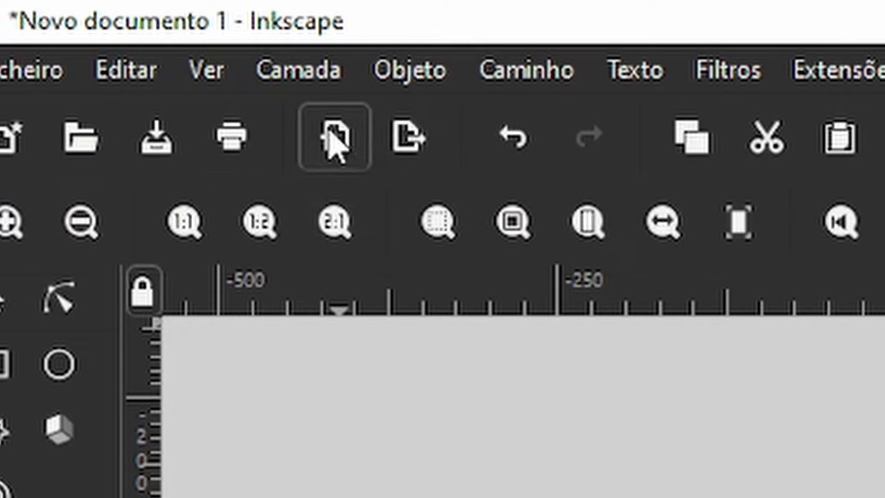
Import the wolf composite JPEG by way of the imagens folder, as an embedded image with file resolution and automatic rendering.
{"action": "left_click", "coordinate": [335, 143]}
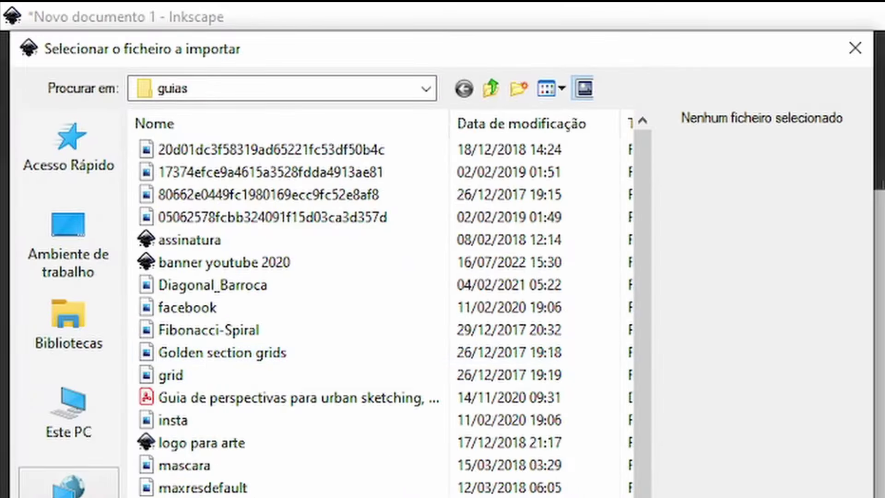
{"action": "left_click", "coordinate": [78, 480]}
{"action": "scroll", "coordinate": [338, 406], "scroll_direction": "down", "scroll_amount": 5}
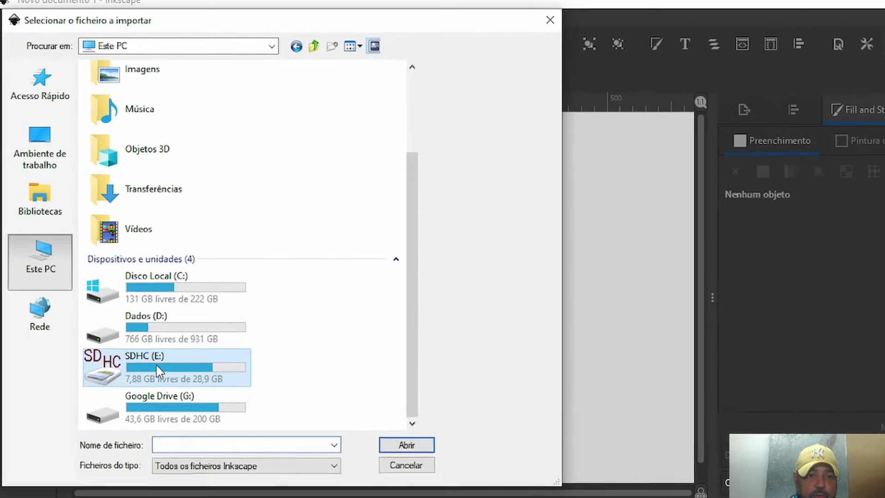
{"action": "double_click", "coordinate": [210, 497]}
{"action": "double_click", "coordinate": [143, 304]}
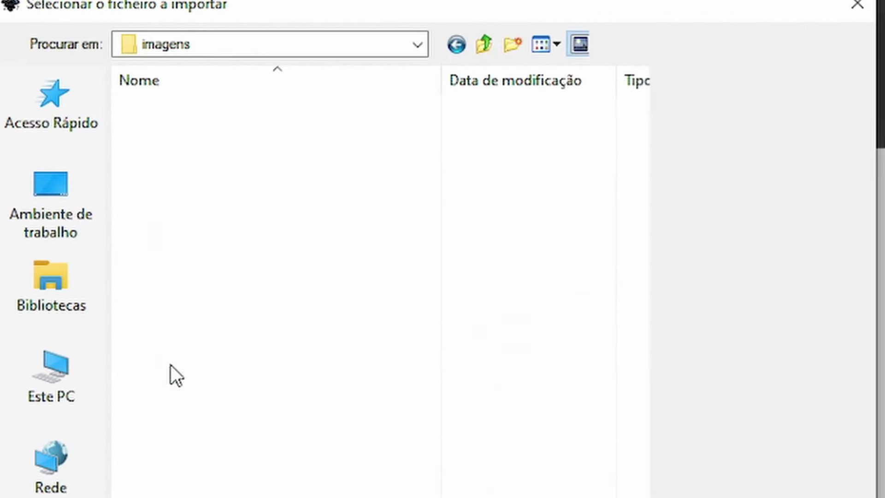
{"action": "double_click", "coordinate": [233, 278]}
{"action": "left_click", "coordinate": [133, 129]}
{"action": "double_click", "coordinate": [185, 171]}
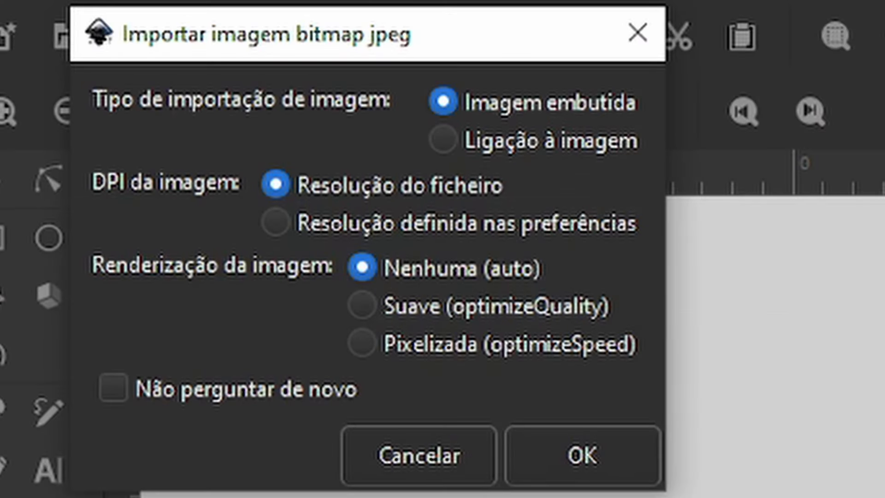
{"action": "left_click", "coordinate": [605, 464]}
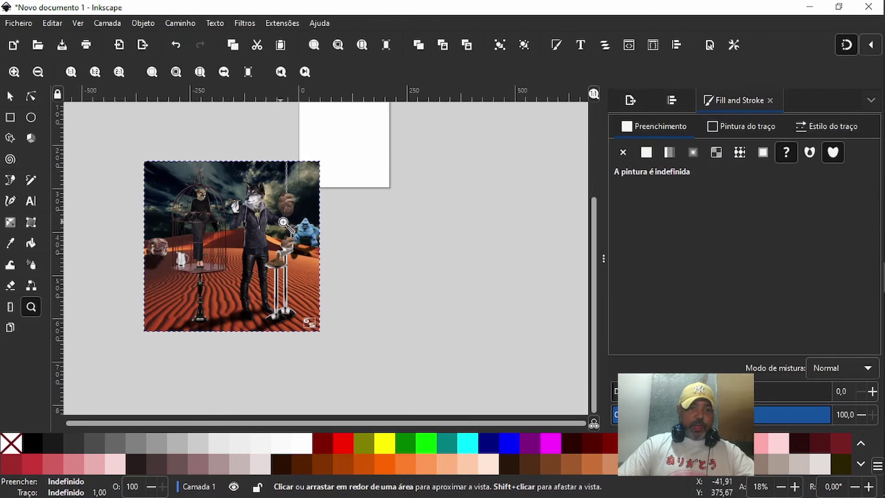
Draw a Bézier curve over the wolf's eye from its inner corner to the top of the upper eyelid and finish the open path.
{"action": "left_click_drag", "start_coordinate": [240, 184], "coordinate": [292, 227]}
{"action": "left_click_drag", "start_coordinate": [244, 167], "coordinate": [296, 203]}
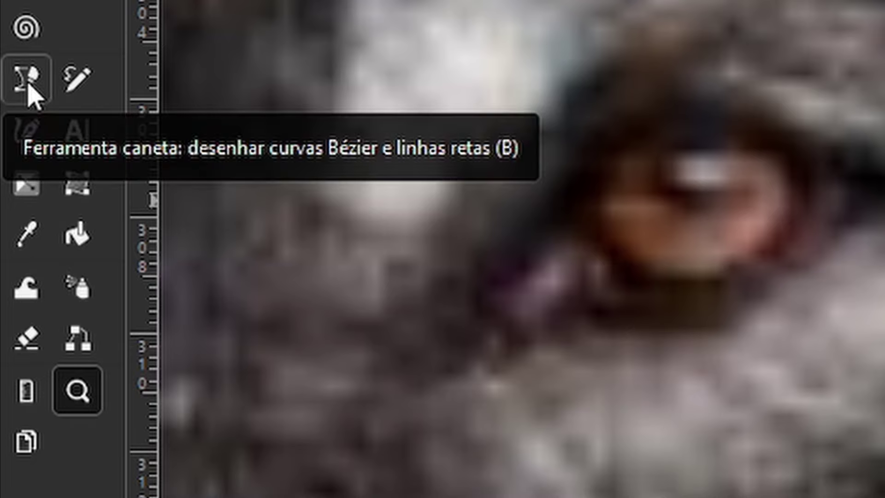
{"action": "left_click", "coordinate": [29, 93]}
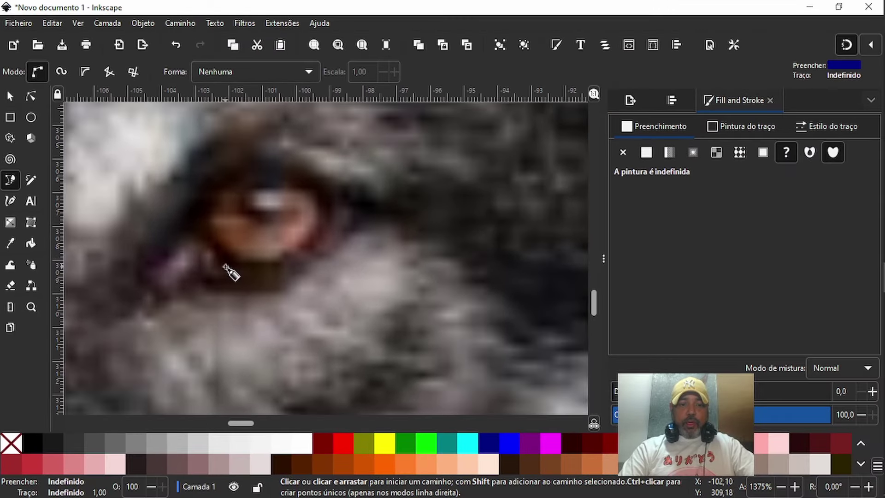
{"action": "scroll", "coordinate": [221, 265], "scroll_direction": "up", "scroll_amount": 1}
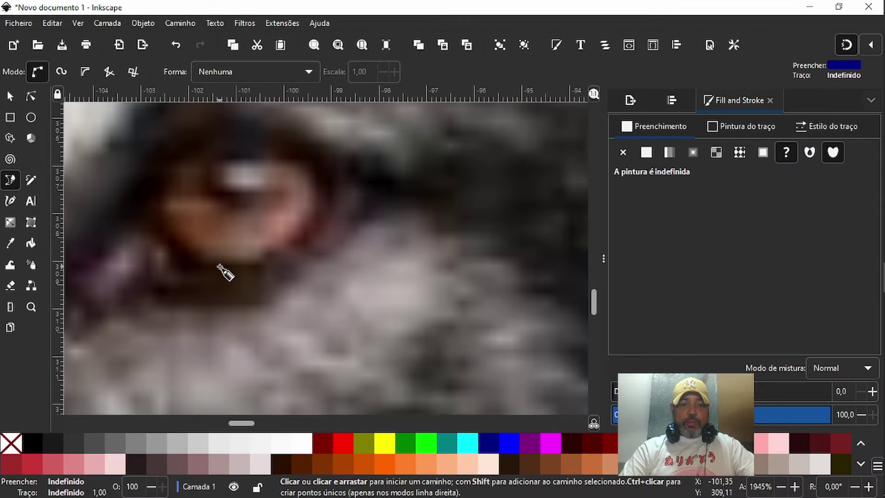
{"action": "scroll", "coordinate": [221, 268], "scroll_direction": "down", "scroll_amount": 7}
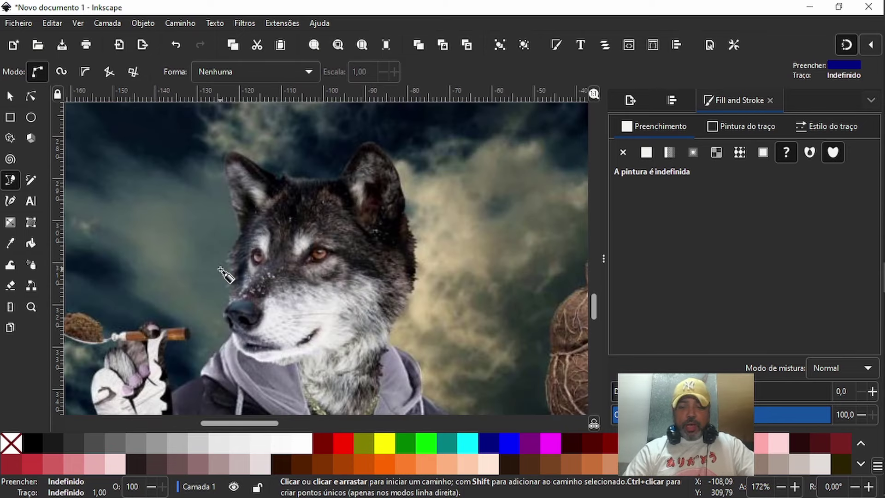
{"action": "scroll", "coordinate": [318, 254], "scroll_direction": "up", "scroll_amount": 6}
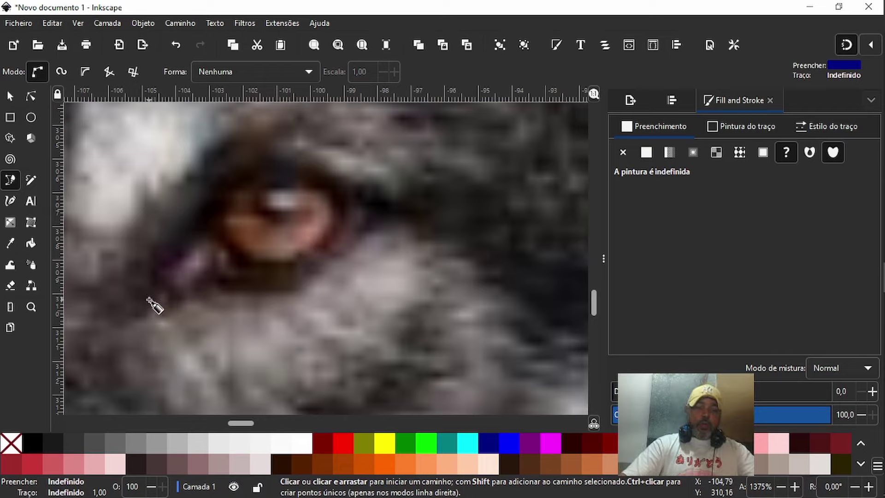
{"action": "left_click", "coordinate": [151, 298]}
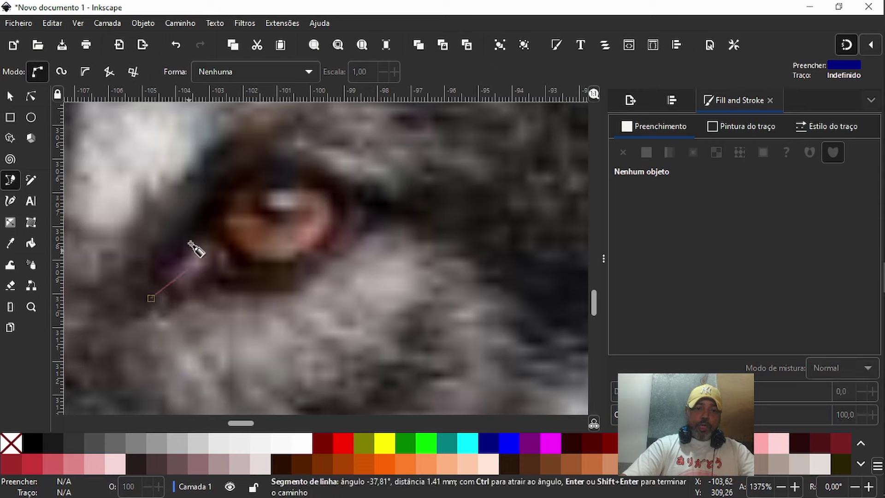
{"action": "left_click", "coordinate": [265, 172]}
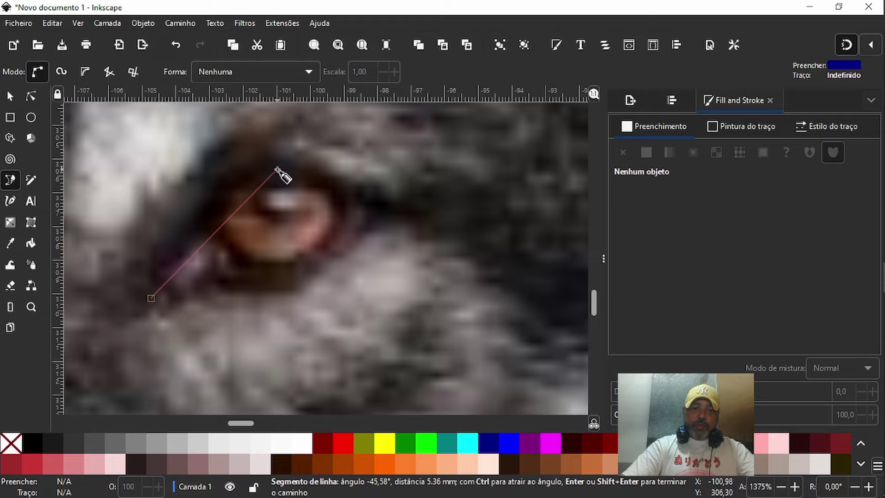
{"action": "left_click_drag", "start_coordinate": [276, 170], "coordinate": [311, 173]}
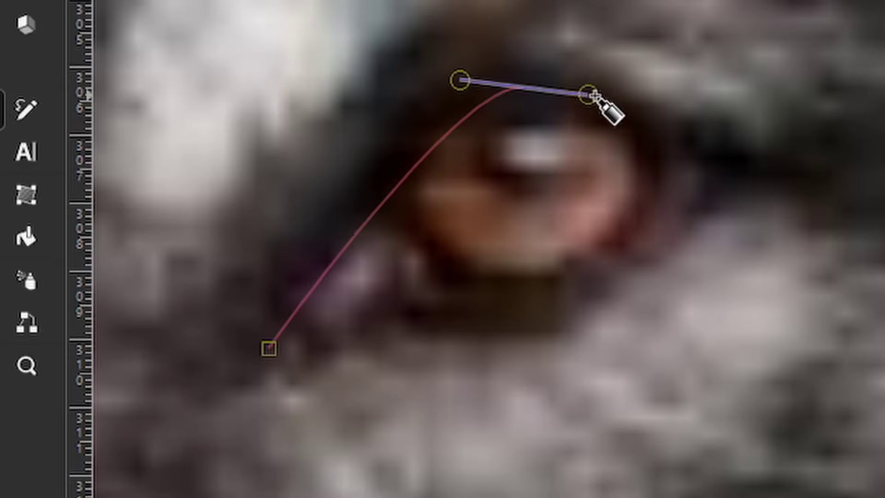
{"action": "left_click_drag", "start_coordinate": [594, 95], "coordinate": [702, 83]}
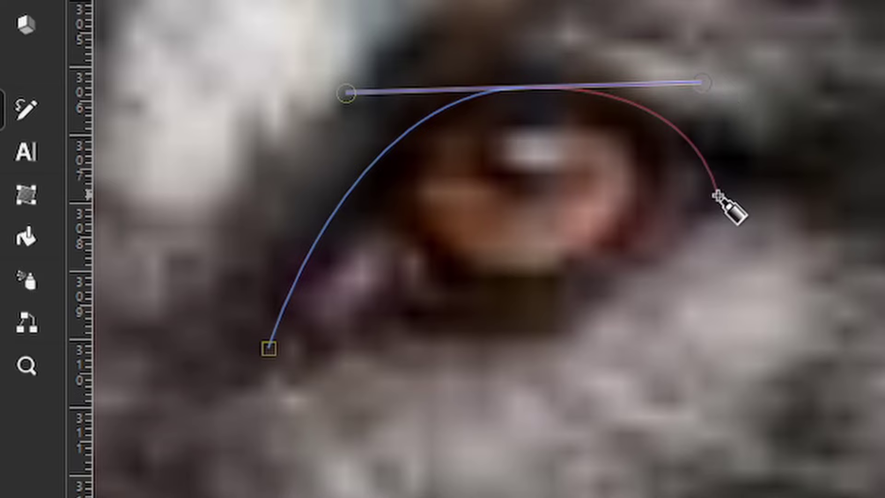
{"action": "key", "text": "Return"}
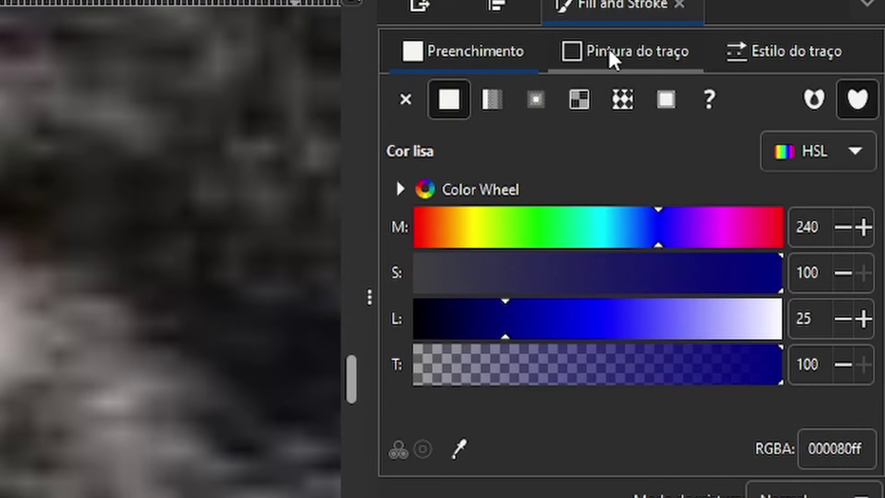
Remove the curve's fill and give it a solid-colour stroke.
{"action": "left_click", "coordinate": [452, 55]}
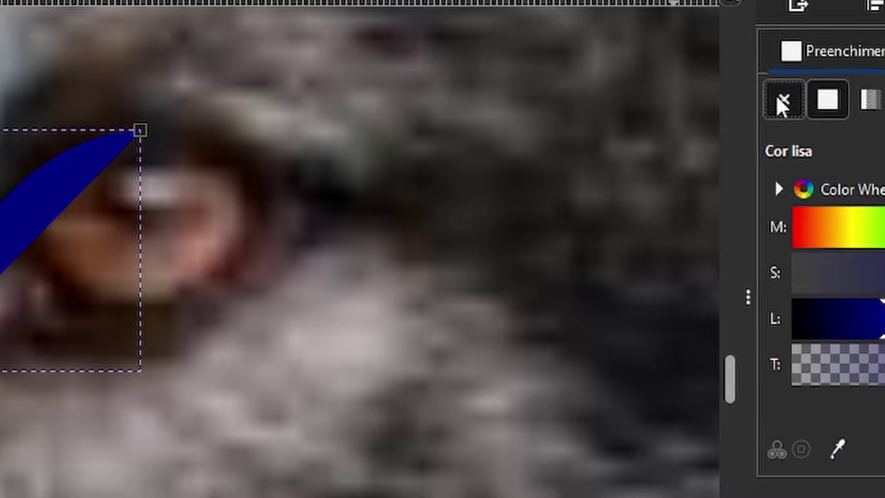
{"action": "left_click", "coordinate": [403, 102]}
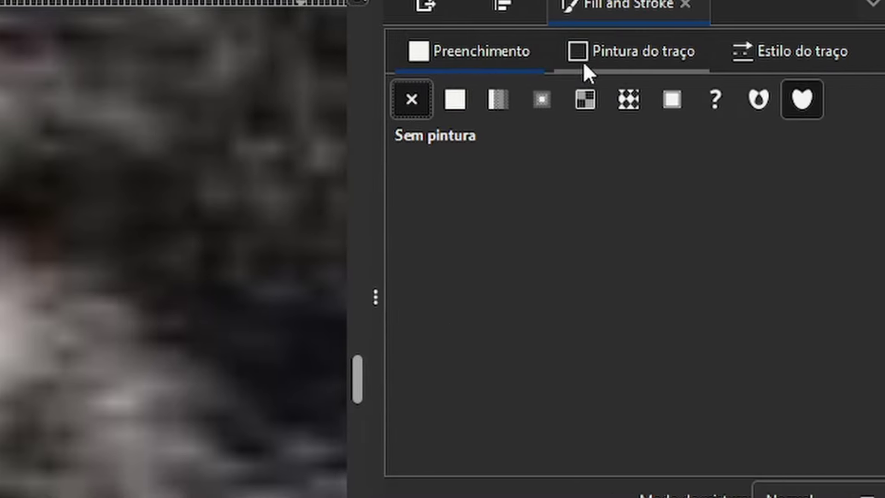
{"action": "left_click", "coordinate": [632, 52]}
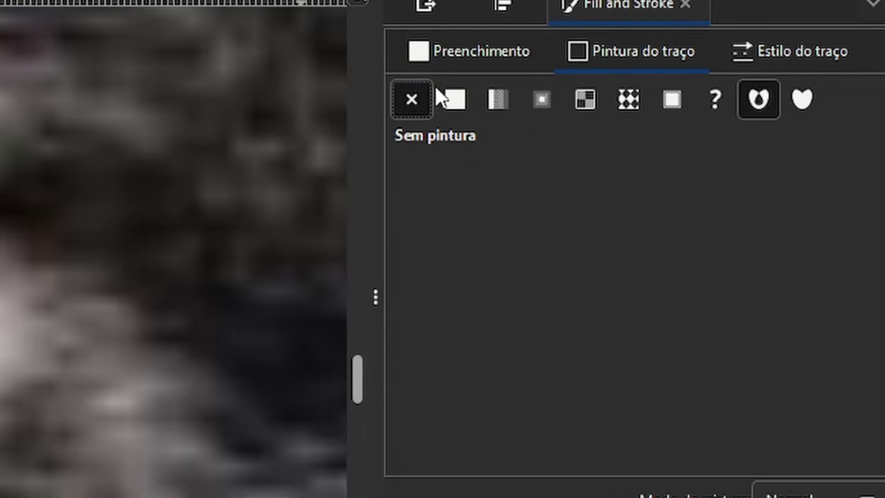
{"action": "left_click", "coordinate": [455, 99]}
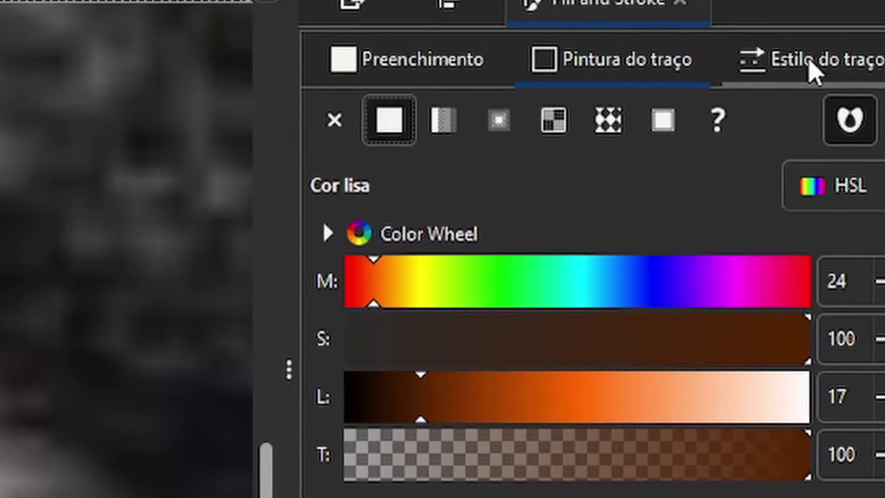
Set the curve's stroke width to 0.100 mm.
{"action": "left_click", "coordinate": [811, 65]}
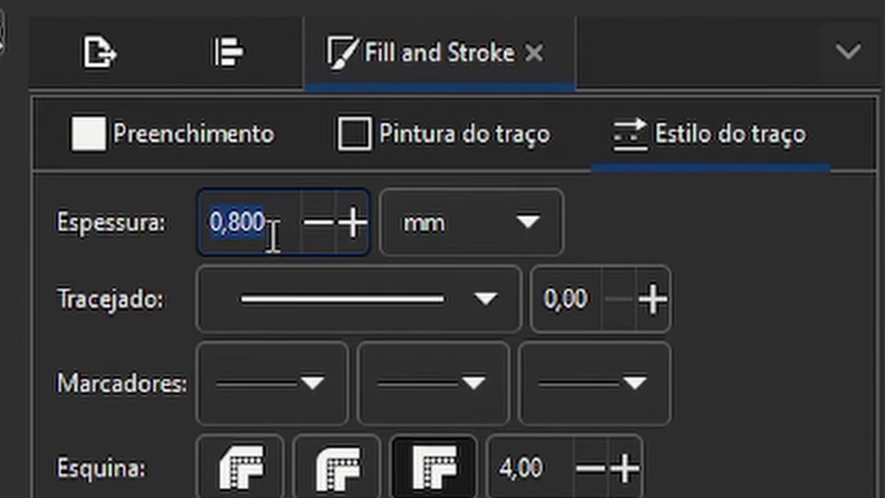
{"action": "left_click", "coordinate": [239, 223]}
{"action": "key", "text": "BackSpace"}
{"action": "type", "text": "1"}
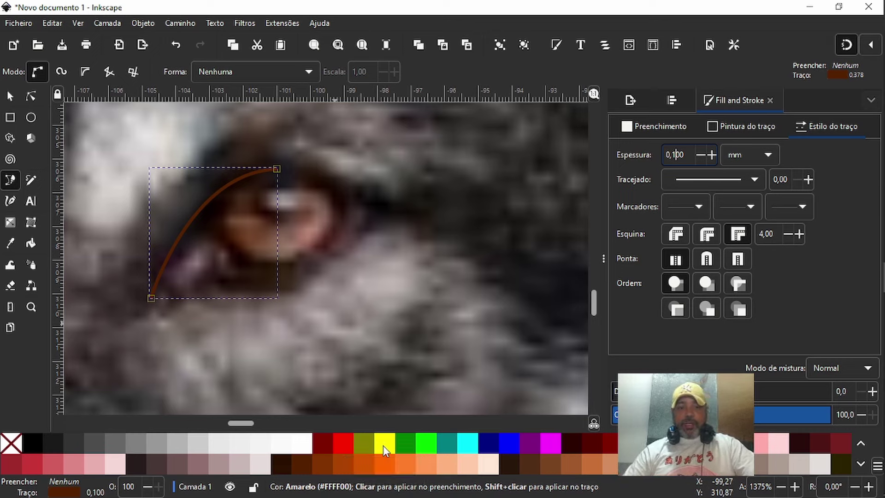
Colour the curve's stroke yellow (#FFFF00), leaving the path without a fill.
{"action": "left_click", "coordinate": [383, 446]}
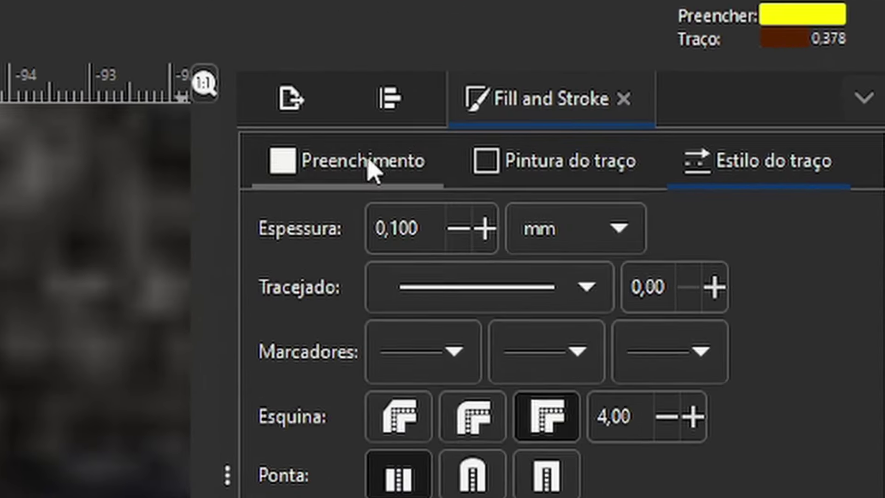
{"action": "left_click", "coordinate": [556, 143]}
{"action": "left_click", "coordinate": [496, 178]}
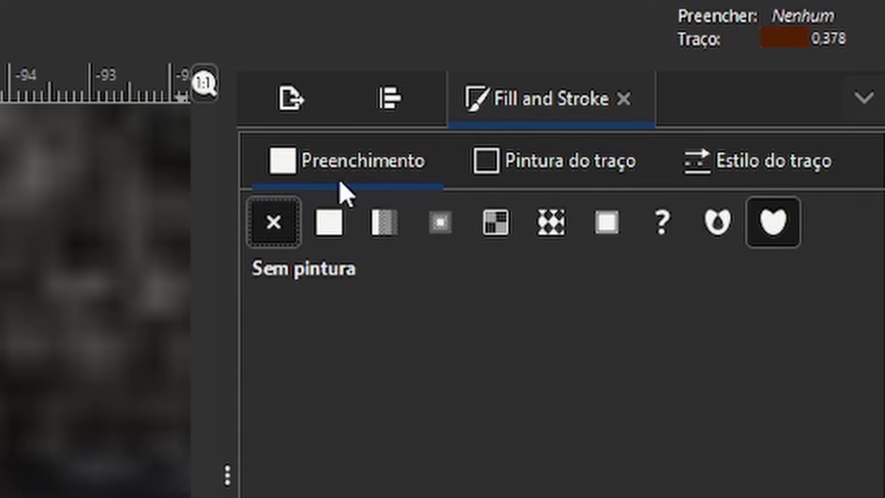
{"action": "left_click", "coordinate": [574, 159]}
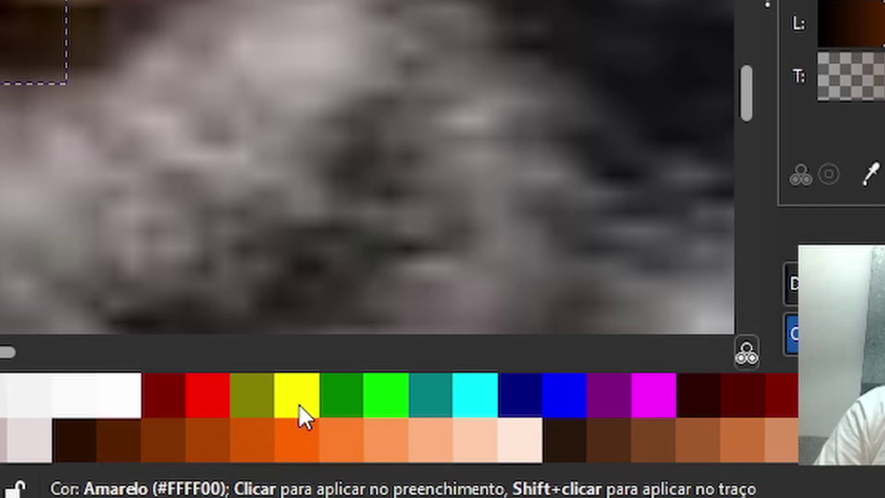
{"action": "left_click", "coordinate": [302, 396], "text": "shift"}
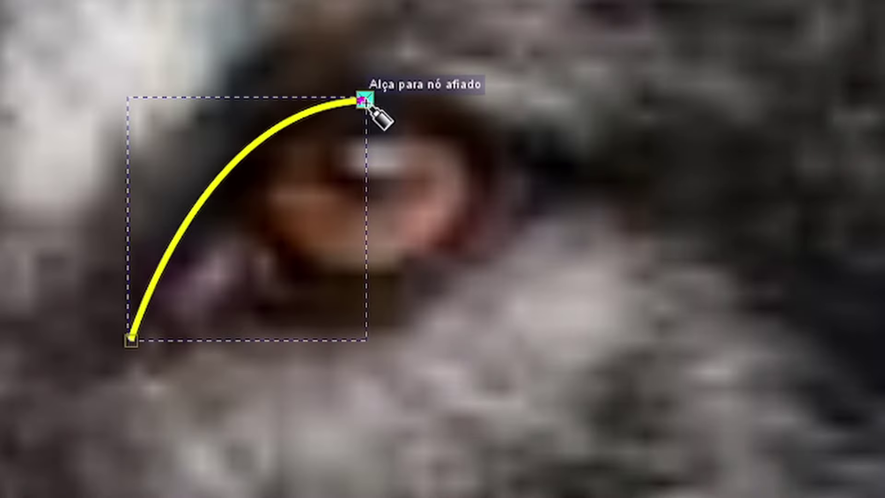
Continue the path from its open end around the outer corner and lower eyelid, closing it at the inner corner of the eye.
{"action": "left_click", "coordinate": [363, 100]}
{"action": "left_click_drag", "start_coordinate": [482, 155], "coordinate": [534, 213]}
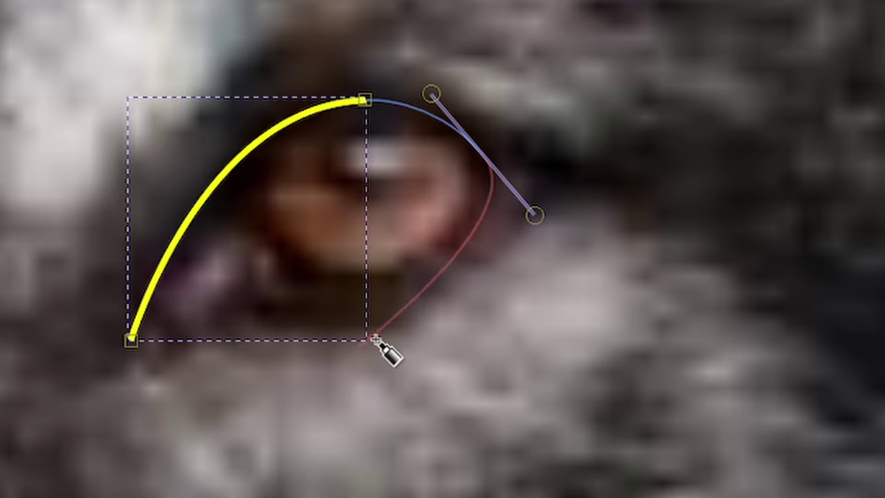
{"action": "right_click", "coordinate": [459, 233]}
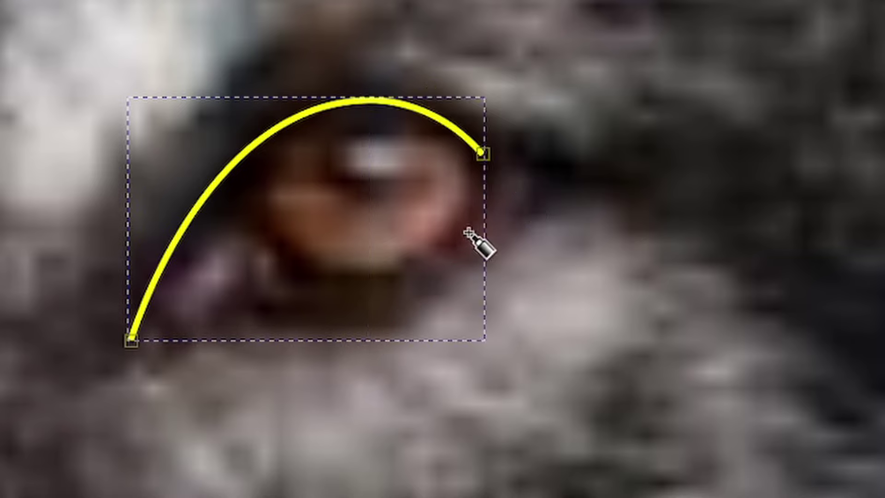
{"action": "left_click_drag", "start_coordinate": [482, 156], "coordinate": [484, 159]}
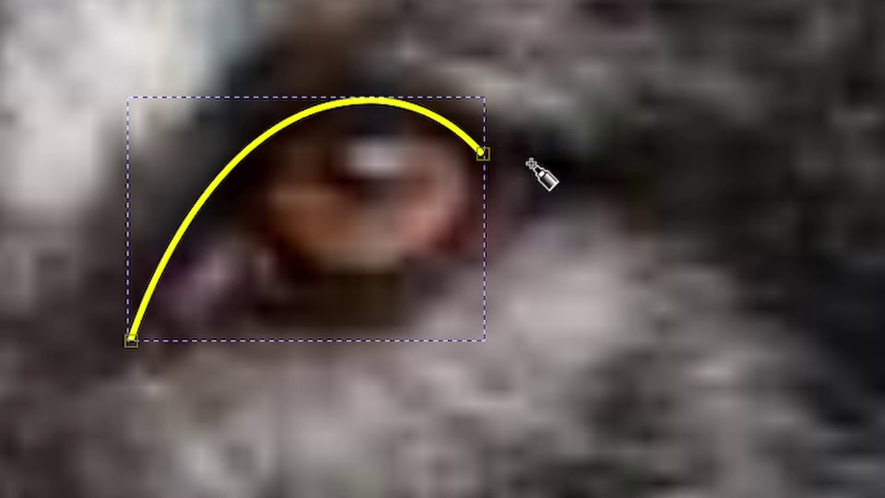
{"action": "left_click", "coordinate": [483, 156]}
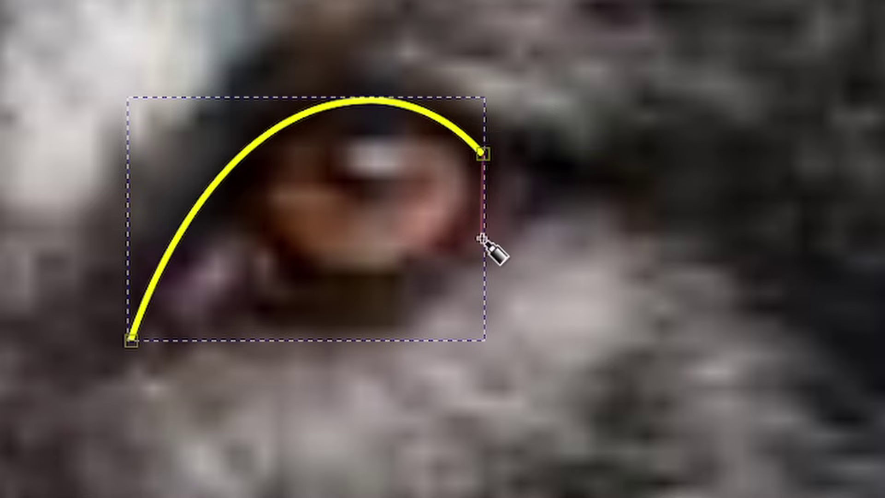
{"action": "left_click_drag", "start_coordinate": [456, 245], "coordinate": [395, 303]}
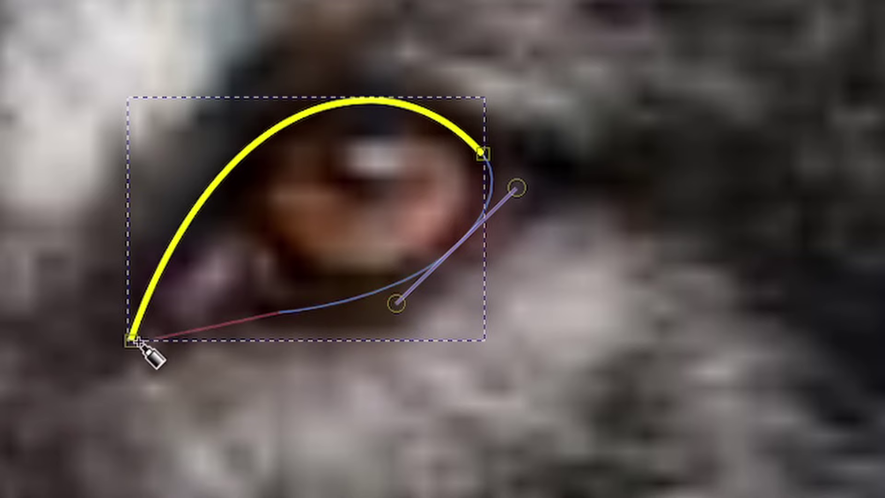
{"action": "left_click_drag", "start_coordinate": [131, 340], "coordinate": [78, 359]}
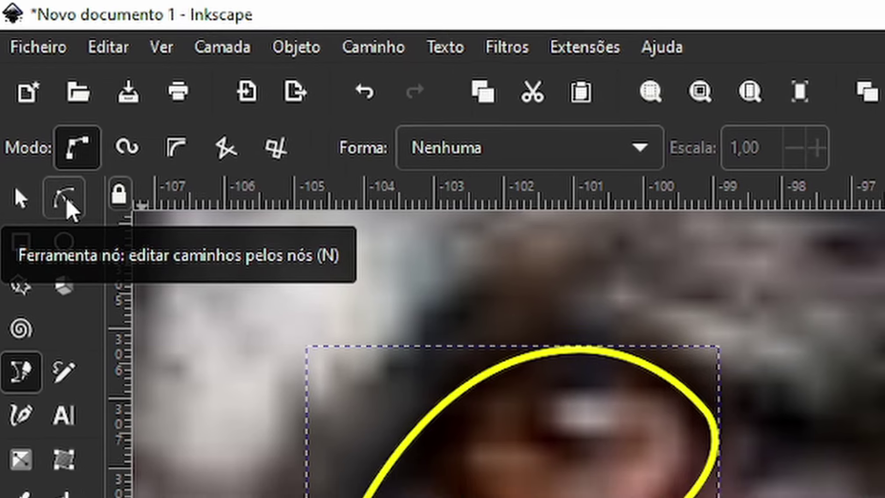
Refine the upper eyelid curve by adjusting the handle of the node near the outer corner, then deselect the path.
{"action": "left_click", "coordinate": [69, 212]}
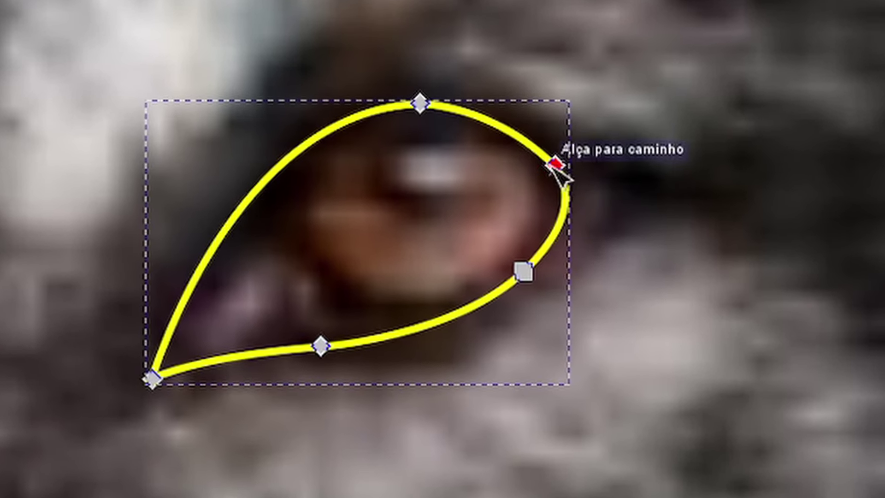
{"action": "left_click", "coordinate": [555, 163]}
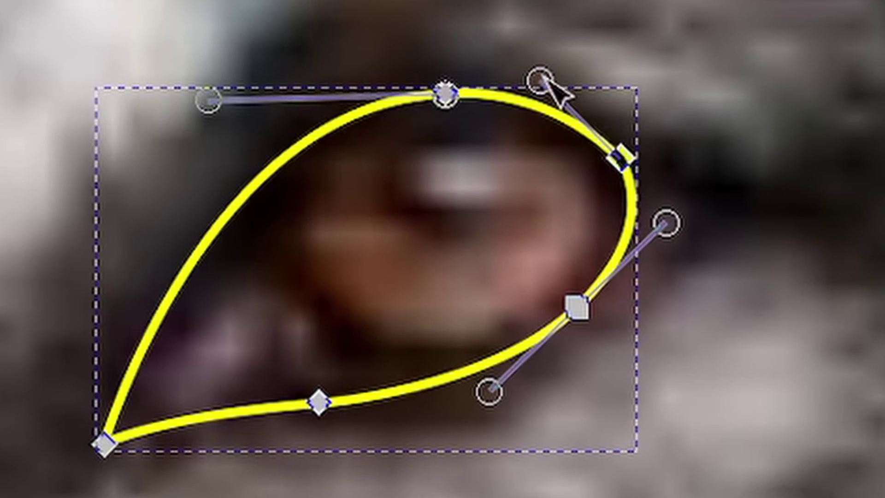
{"action": "left_click_drag", "start_coordinate": [544, 76], "coordinate": [568, 83]}
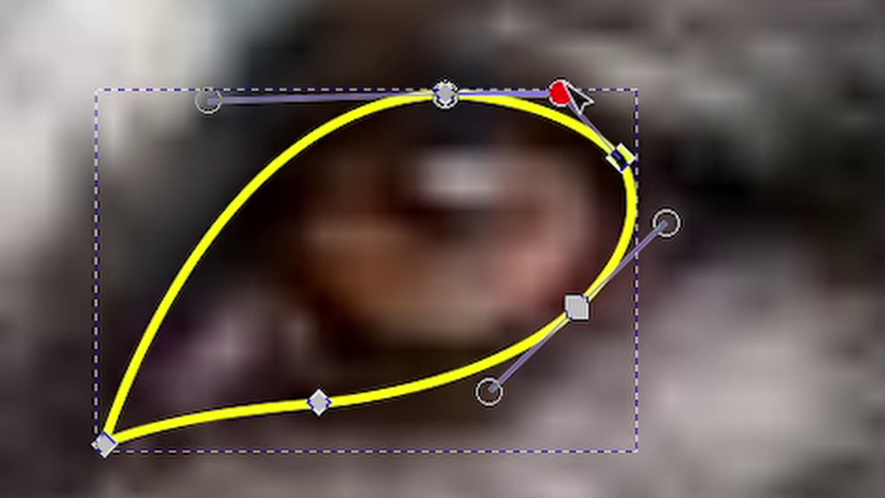
{"action": "left_click", "coordinate": [651, 316]}
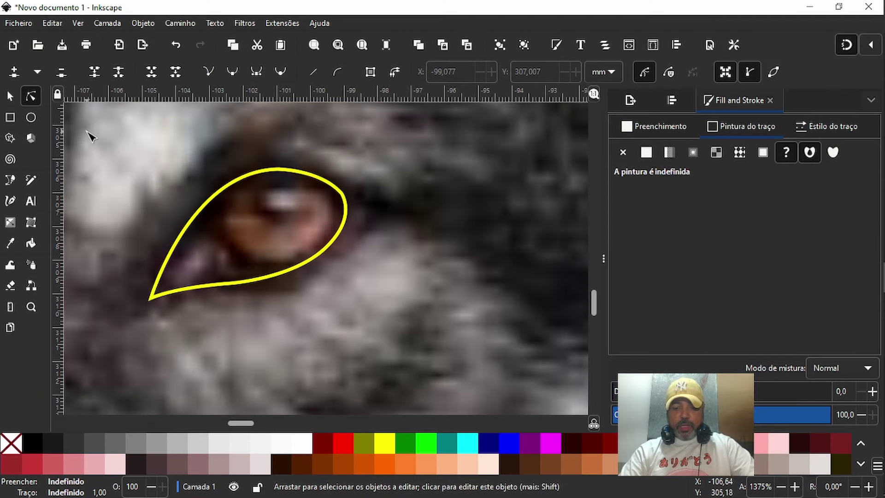
Examine how the yellow outline fits the wolf's eye at distant and close magnifications.
{"action": "key", "text": "minus"}
{"action": "key", "text": "minus"}
{"action": "key", "text": "minus"}
{"action": "key", "text": "minus"}
{"action": "key", "text": "minus"}
{"action": "key", "text": "minus"}
{"action": "key", "text": "minus"}
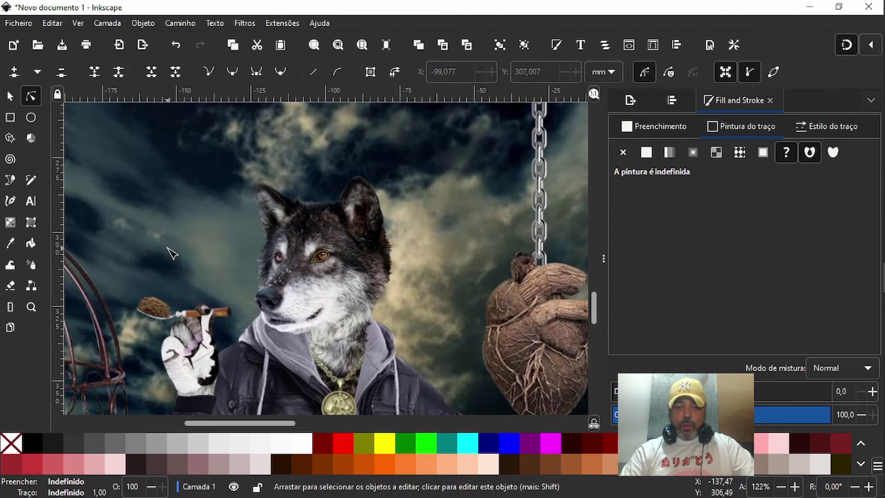
{"action": "key", "text": "plus"}
{"action": "key", "text": "plus"}
{"action": "key", "text": "plus"}
{"action": "key", "text": "plus"}
{"action": "key", "text": "plus"}
{"action": "key", "text": "plus"}
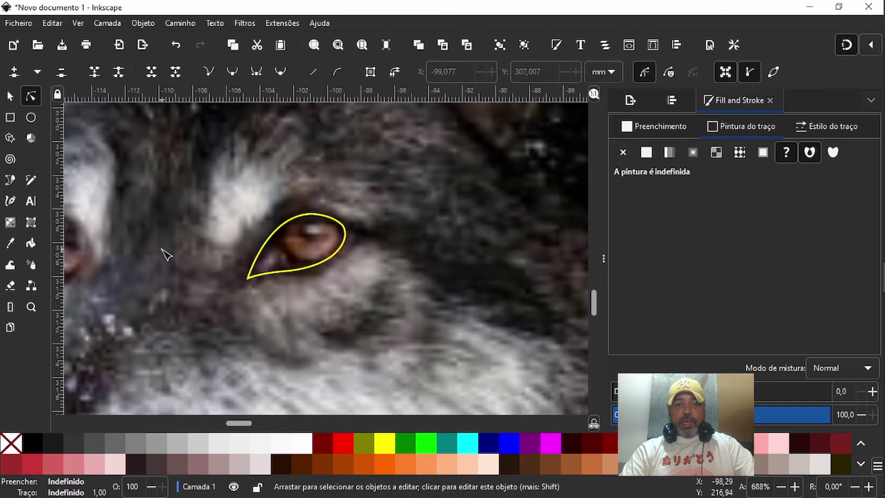
Select the closed eye outline above the image, fill it with yellow and deselect it.
{"action": "key", "text": "s"}
{"action": "left_click", "coordinate": [334, 275]}
{"action": "scroll", "coordinate": [335, 275], "scroll_direction": "down", "scroll_amount": 3}
{"action": "scroll", "coordinate": [335, 274], "scroll_direction": "up", "scroll_amount": 6}
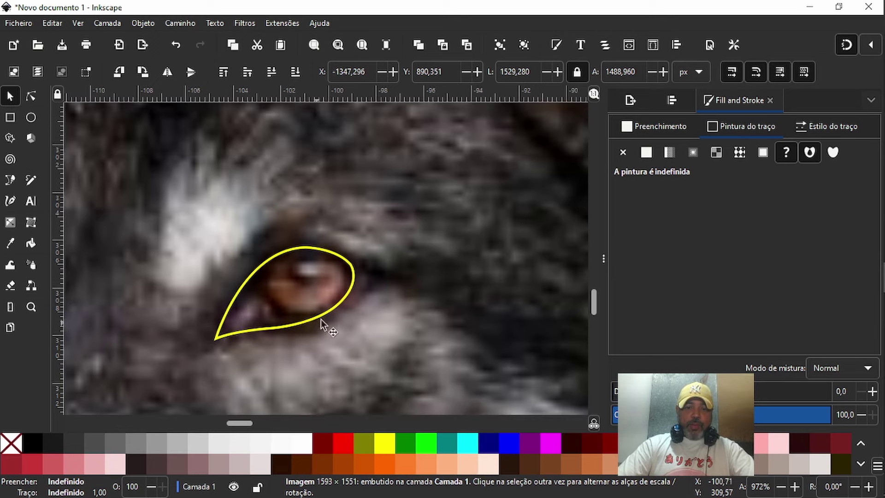
{"action": "key", "text": "Tab"}
{"action": "left_click", "coordinate": [381, 443]}
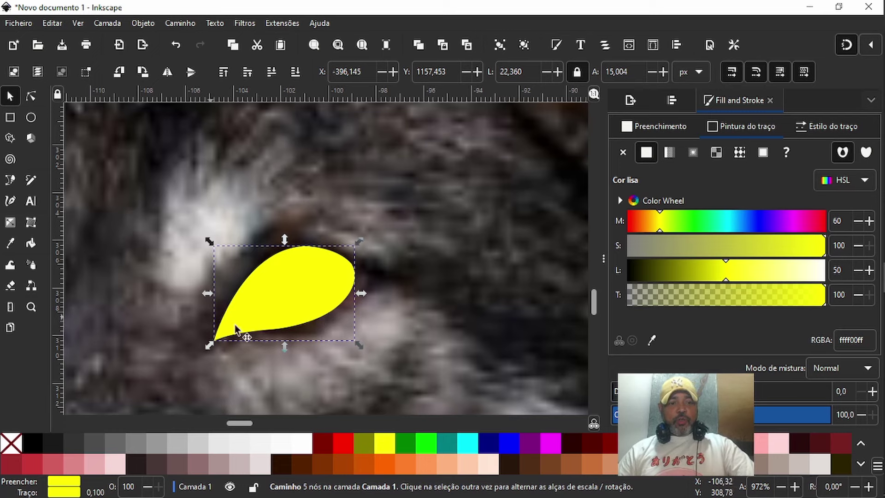
{"action": "scroll", "coordinate": [355, 389], "scroll_direction": "down", "scroll_amount": 10}
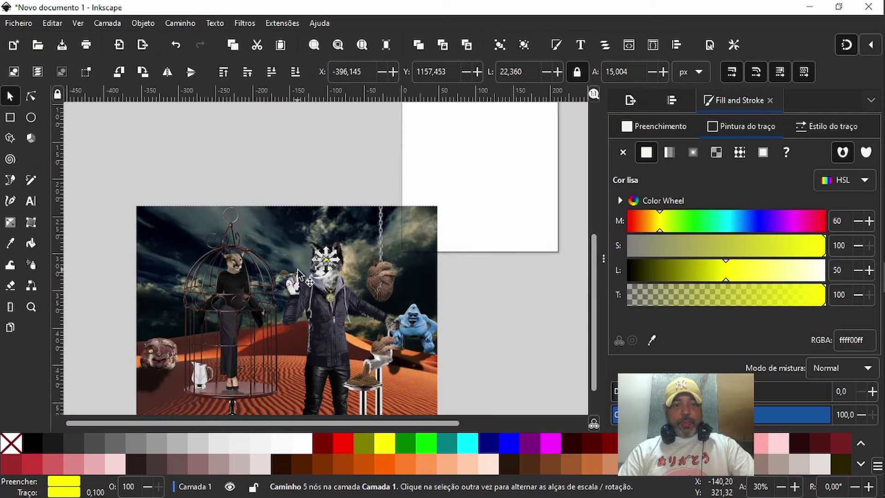
{"action": "left_click", "coordinate": [177, 162]}
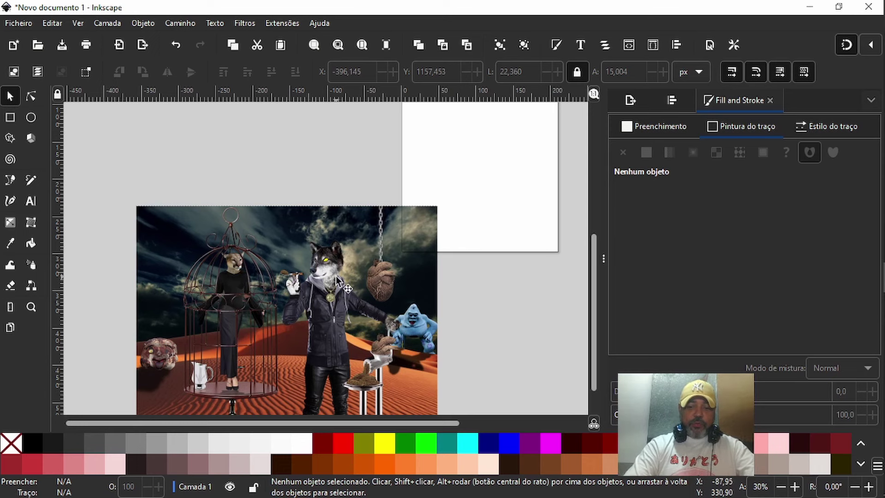
{"action": "scroll", "coordinate": [337, 280], "scroll_direction": "up", "scroll_amount": 3}
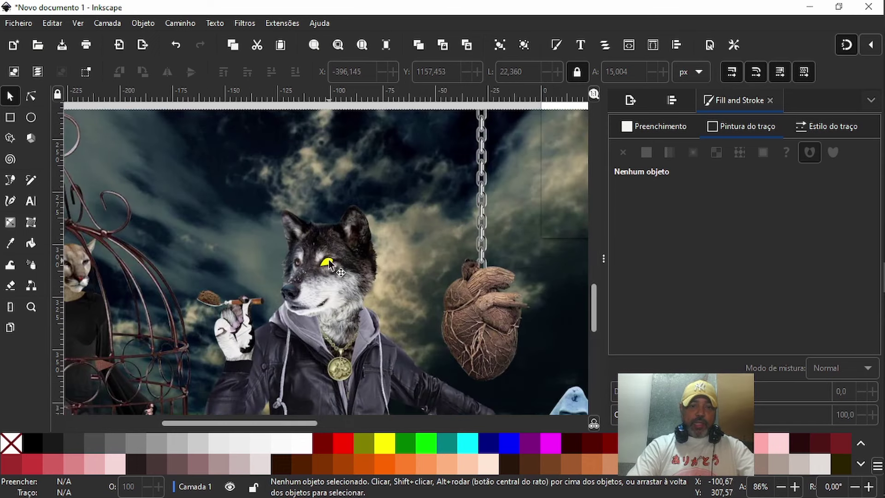